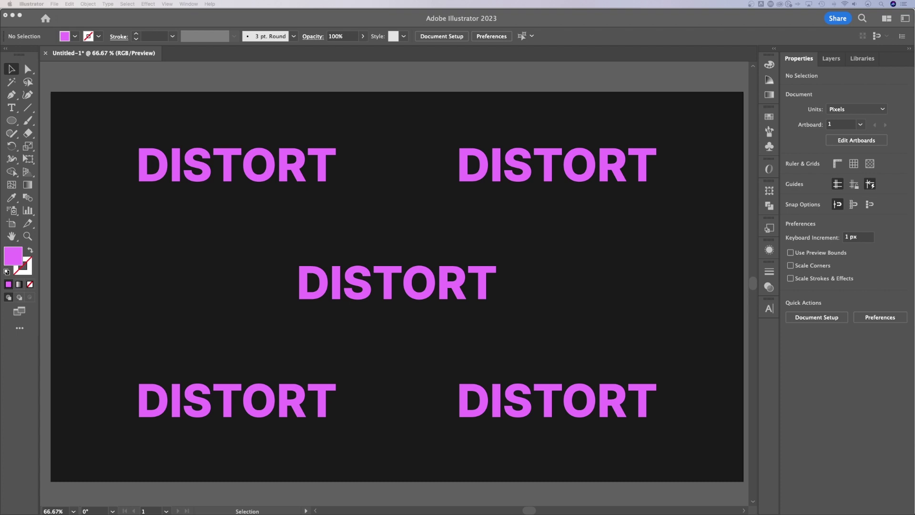
# Bring Illustrator into focus and select the top-left DISTORT text.
pyautogui.click(652, 299)
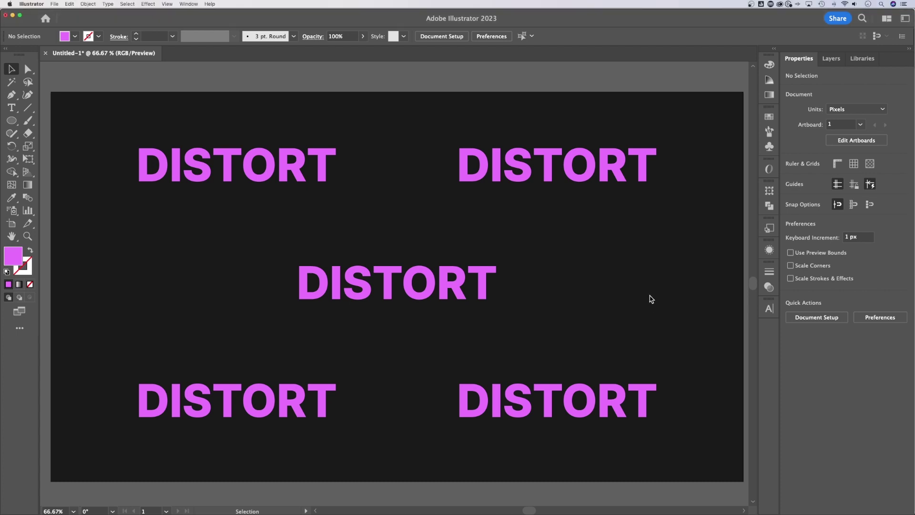
pyautogui.click(298, 183)
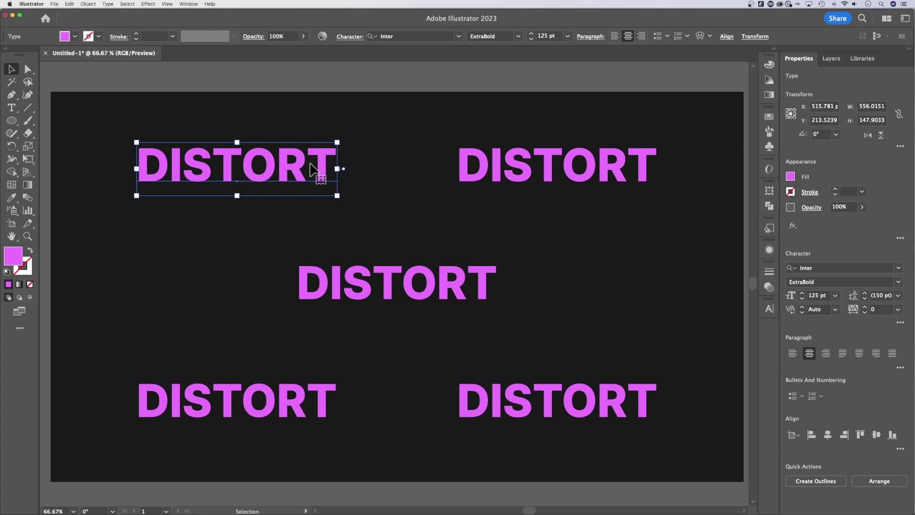
# Apply Envelope Distort > Make with Warp to the top-left DISTORT using the Rise style.
pyautogui.click(88, 4)
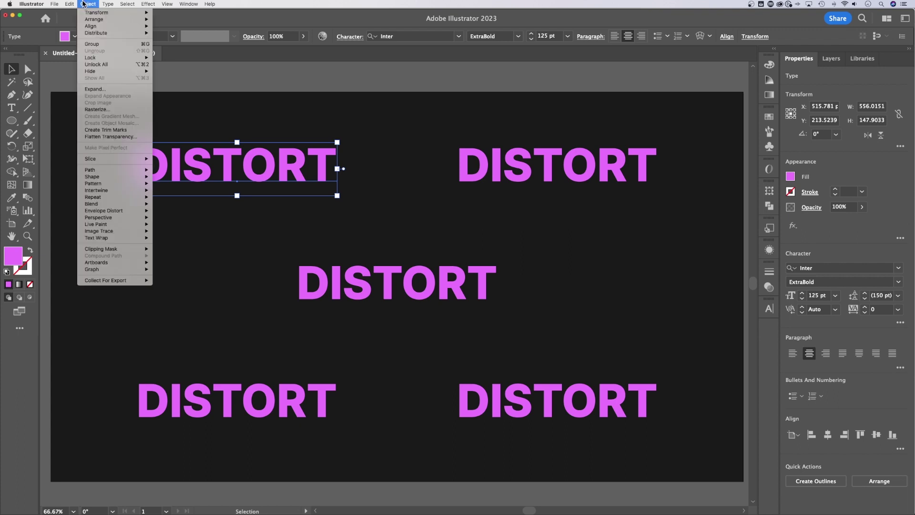
pyautogui.moveTo(117, 211)
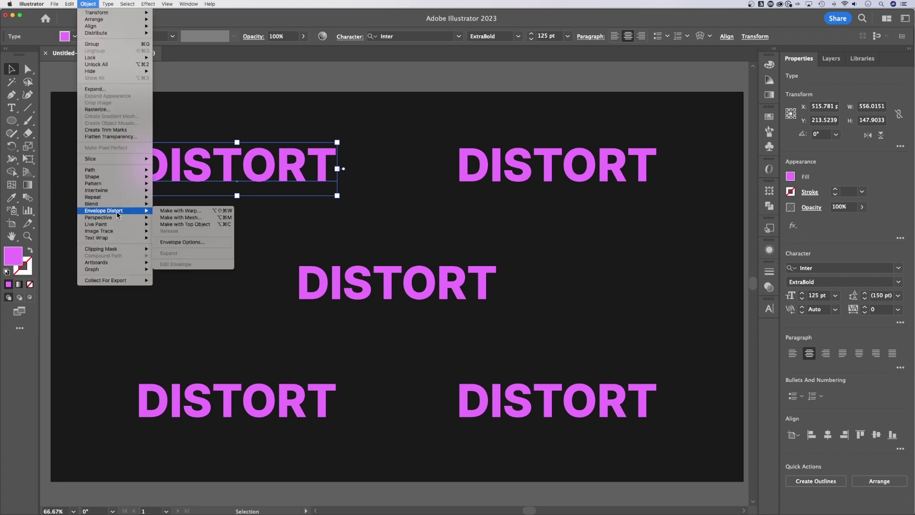
pyautogui.click(190, 212)
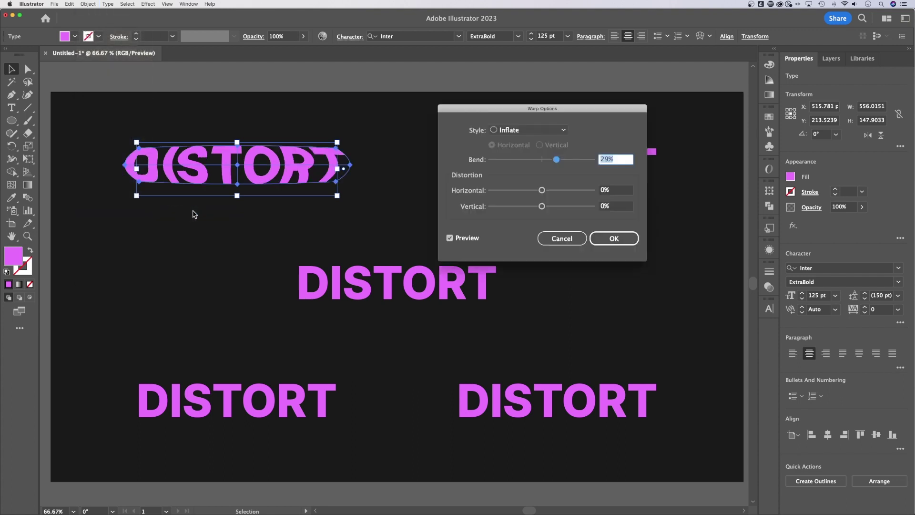
pyautogui.click(508, 130)
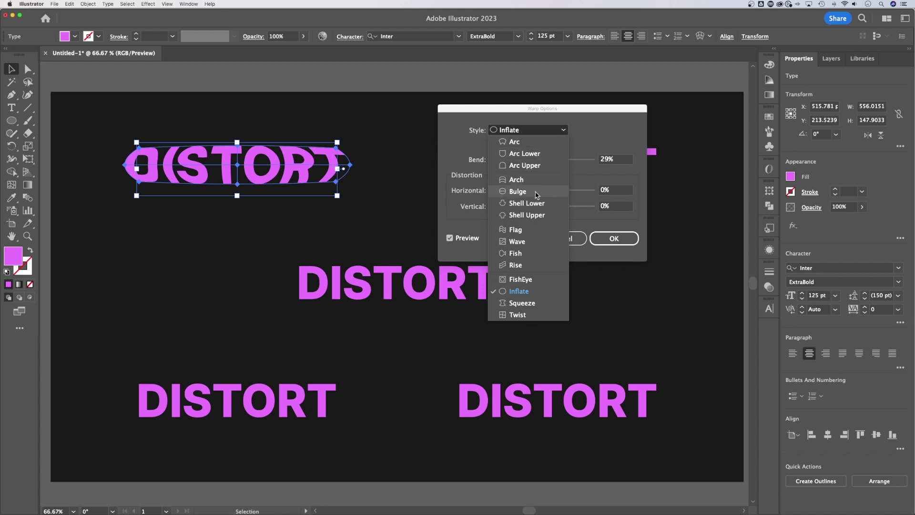
pyautogui.click(538, 266)
pyautogui.click(544, 130)
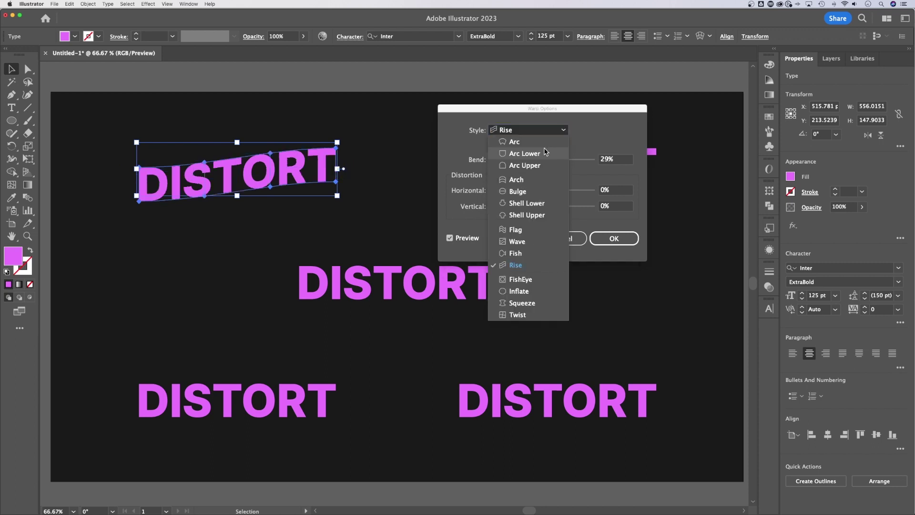
pyautogui.click(601, 142)
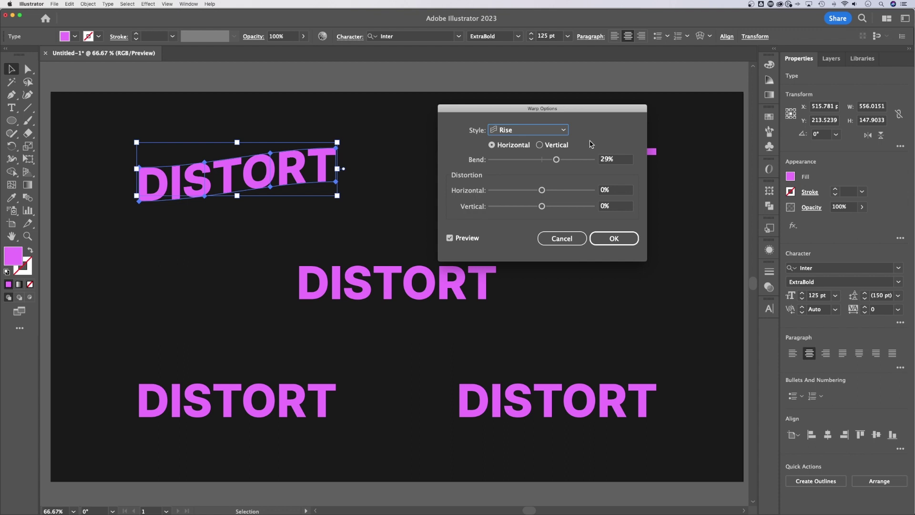
# Set the Rise warp to Vertical with -9% bend and 0% horizontal and vertical distortion.
pyautogui.click(539, 145)
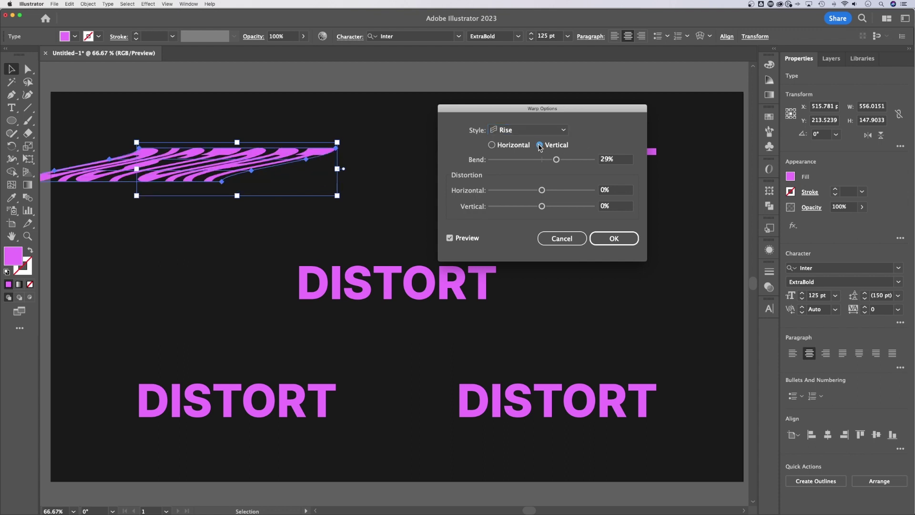
pyautogui.click(522, 146)
pyautogui.moveTo(559, 162)
pyautogui.mouseDown()
pyautogui.moveTo(529, 163)
pyautogui.moveTo(553, 163)
pyautogui.mouseUp()
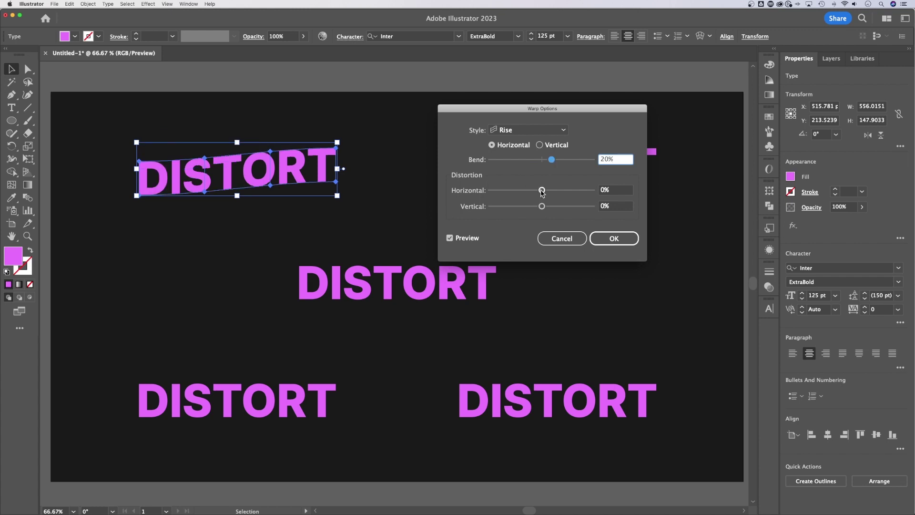
pyautogui.moveTo(542, 192)
pyautogui.mouseDown()
pyautogui.moveTo(575, 193)
pyautogui.moveTo(543, 192)
pyautogui.mouseUp()
pyautogui.moveTo(543, 206)
pyautogui.mouseDown()
pyautogui.moveTo(557, 207)
pyautogui.moveTo(523, 206)
pyautogui.moveTo(542, 206)
pyautogui.mouseUp()
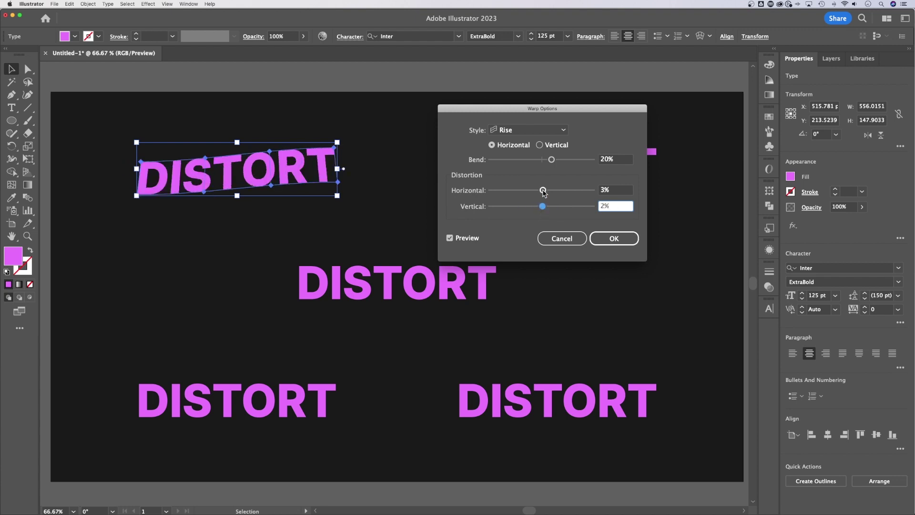
pyautogui.click(542, 190)
pyautogui.click(542, 206)
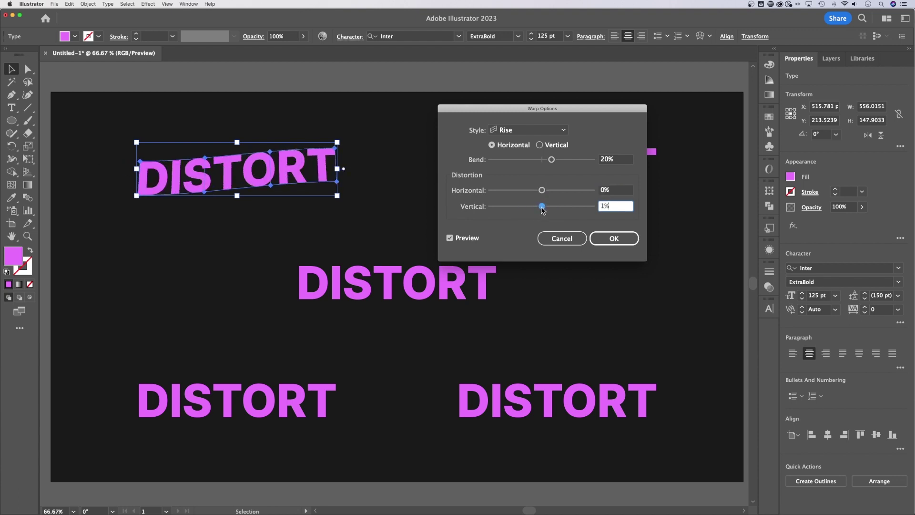
pyautogui.click(540, 145)
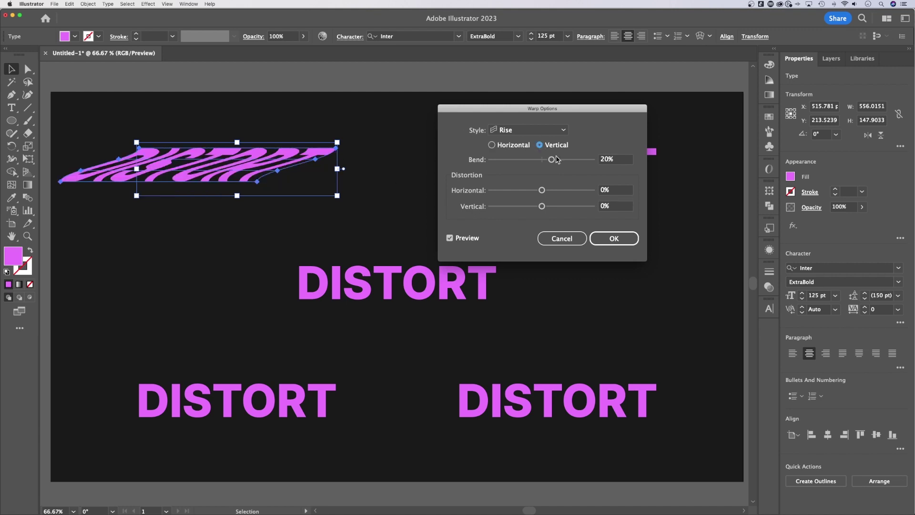
pyautogui.moveTo(556, 159); pyautogui.dragTo(539, 164)
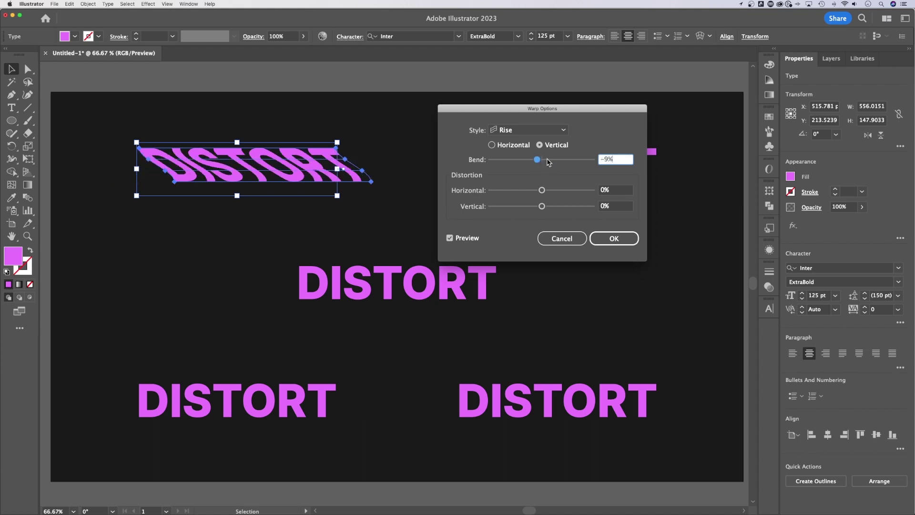
pyautogui.click(633, 243)
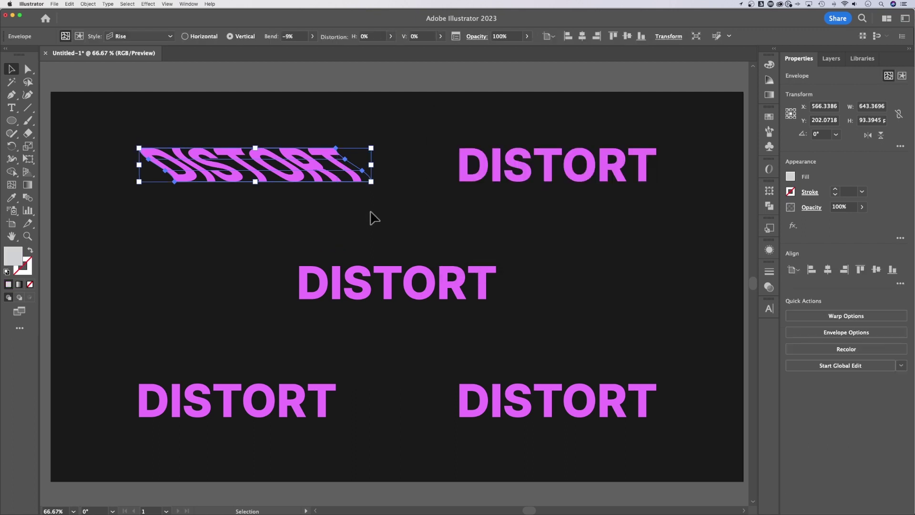
pyautogui.doubleClick(300, 166)
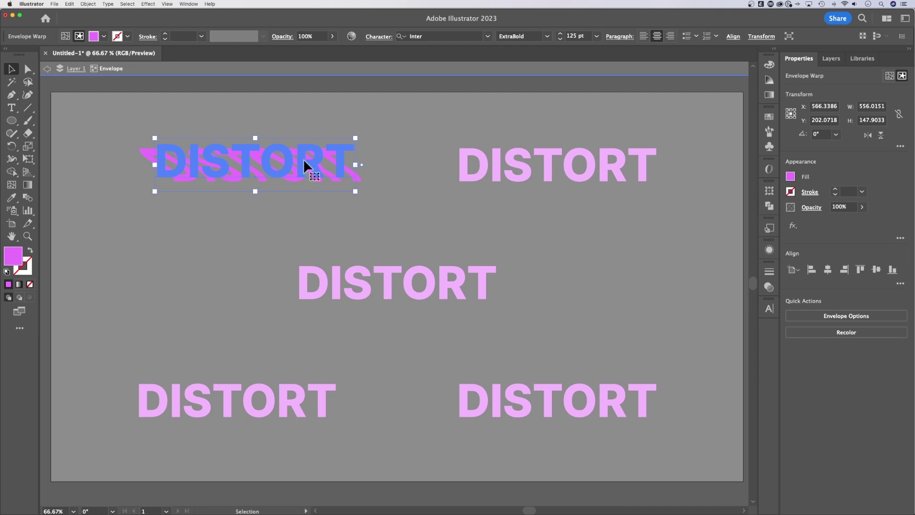
pyautogui.doubleClick(302, 159)
pyautogui.moveTo(326, 164); pyautogui.dragTo(289, 164)
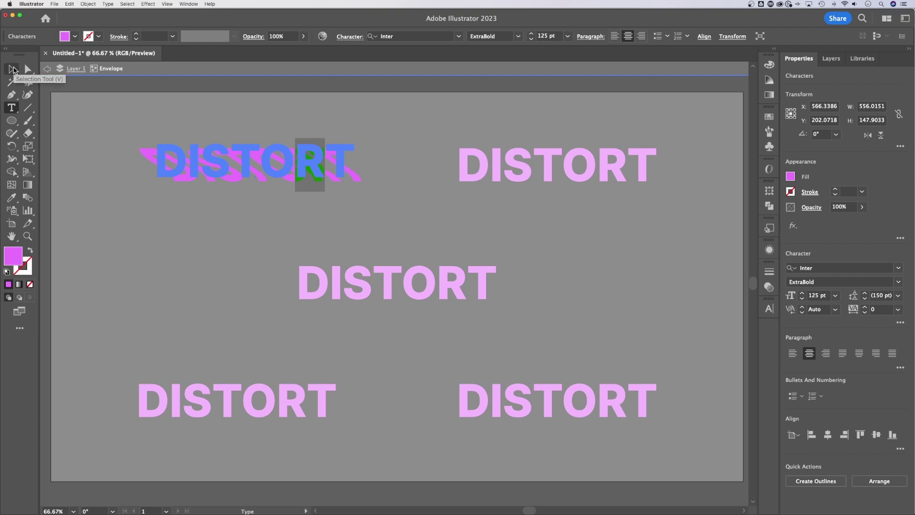
pyautogui.click(13, 69)
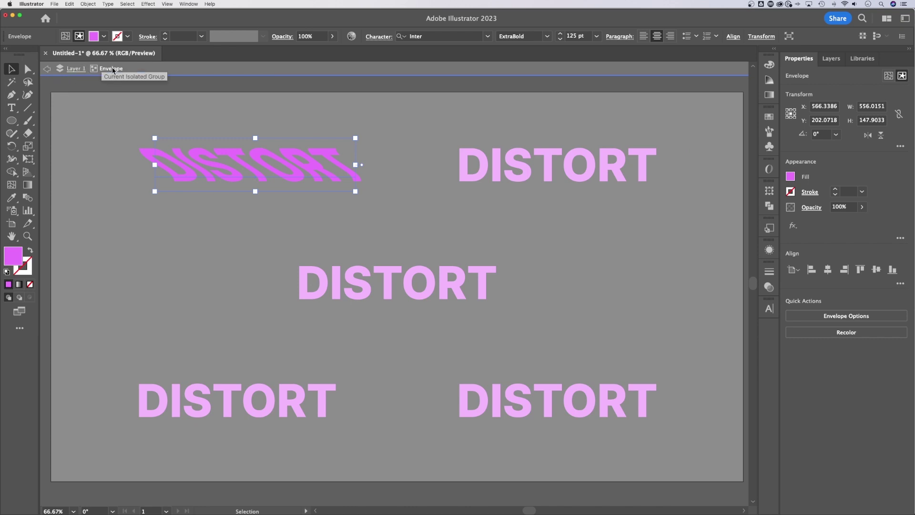
pyautogui.click(84, 69)
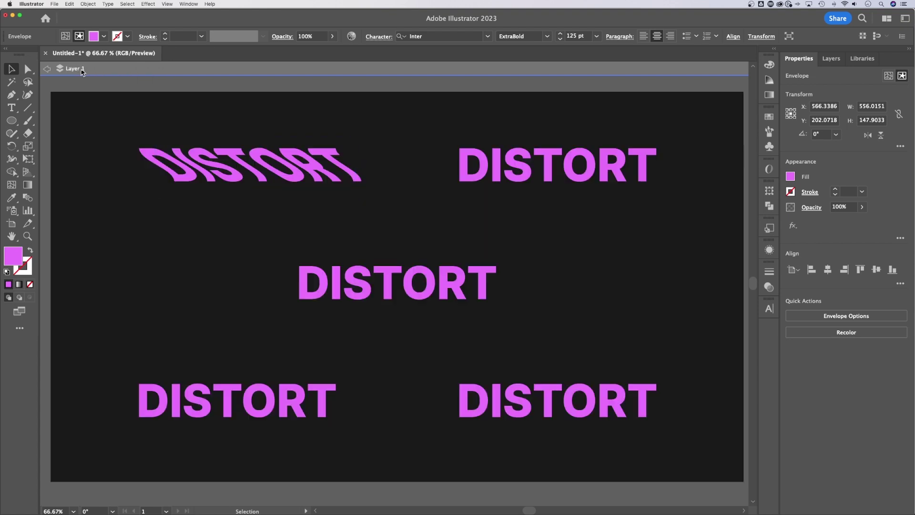
pyautogui.doubleClick(93, 164)
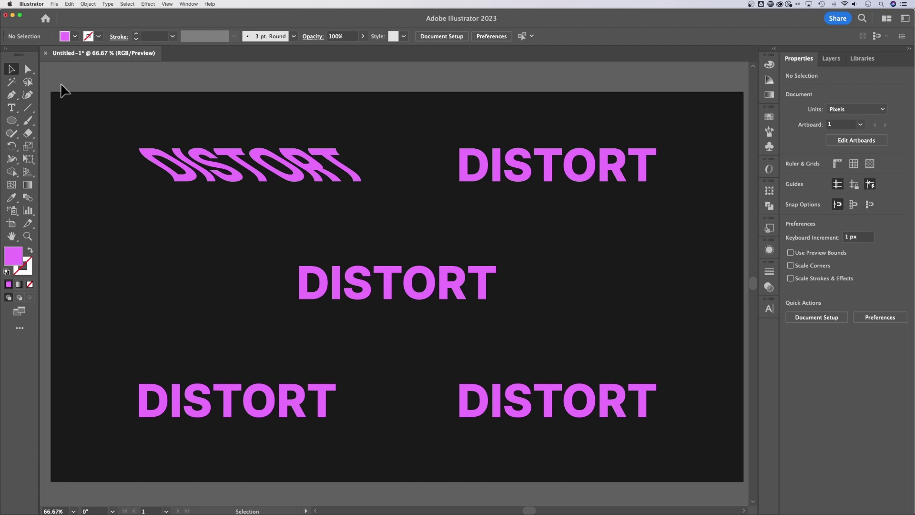
# Try Fidelity 98 in the warped DISTORT's Envelope Options, then cancel without changes.
pyautogui.click(220, 167)
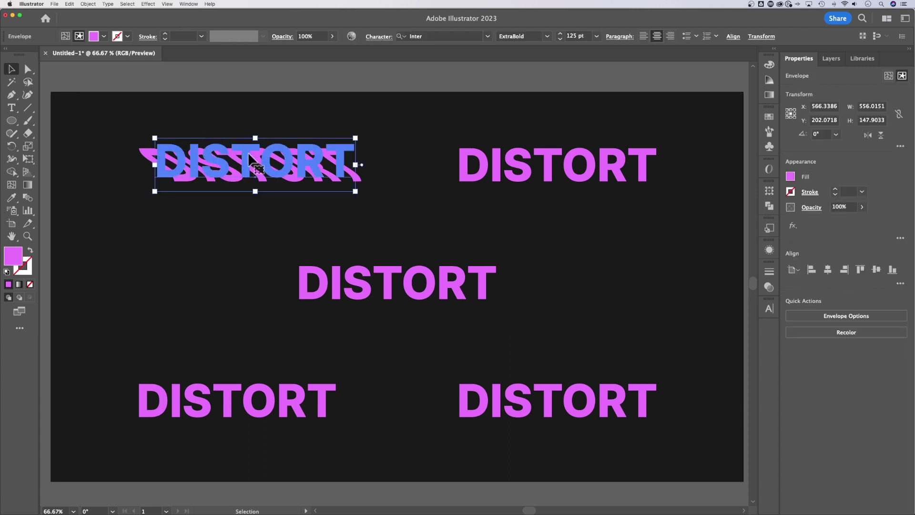
pyautogui.click(89, 4)
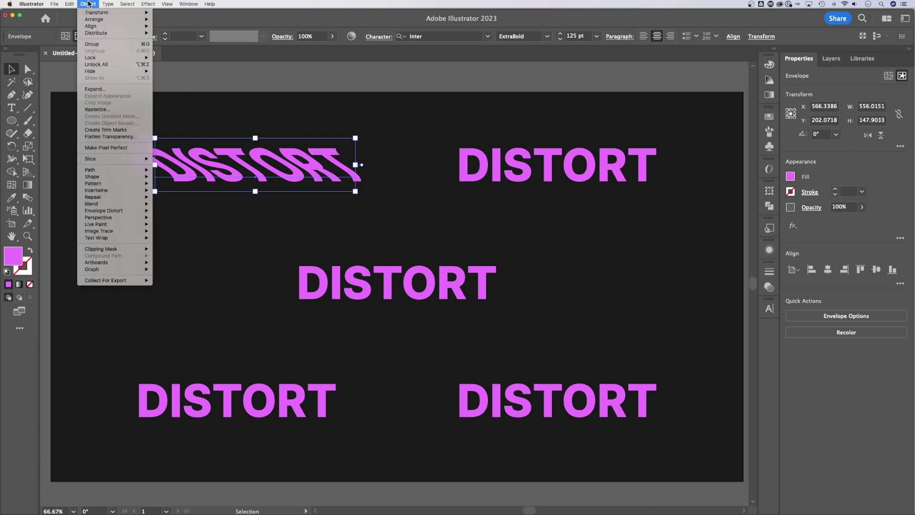
pyautogui.moveTo(115, 213)
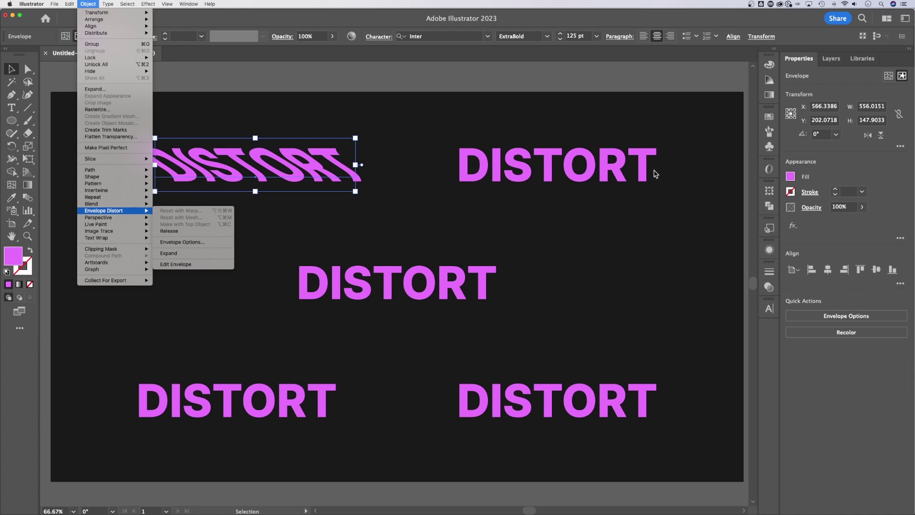
pyautogui.click(191, 241)
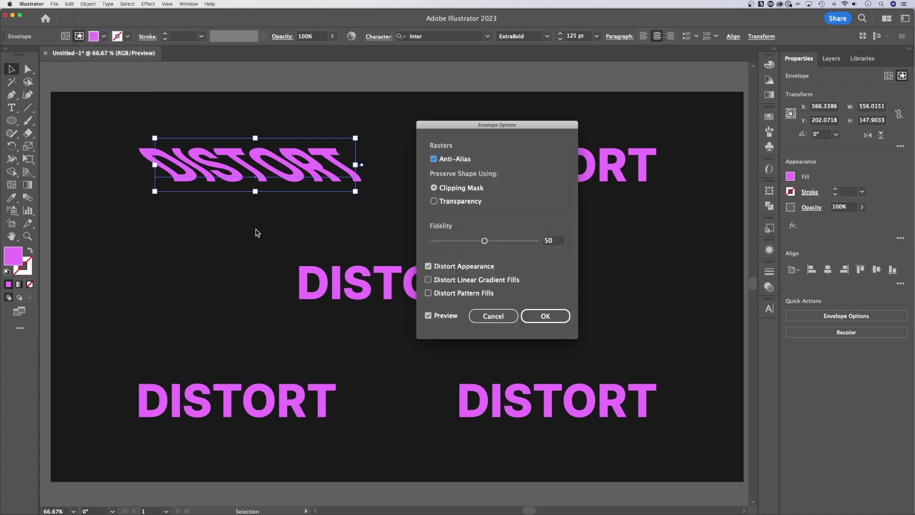
pyautogui.moveTo(483, 125); pyautogui.dragTo(516, 123)
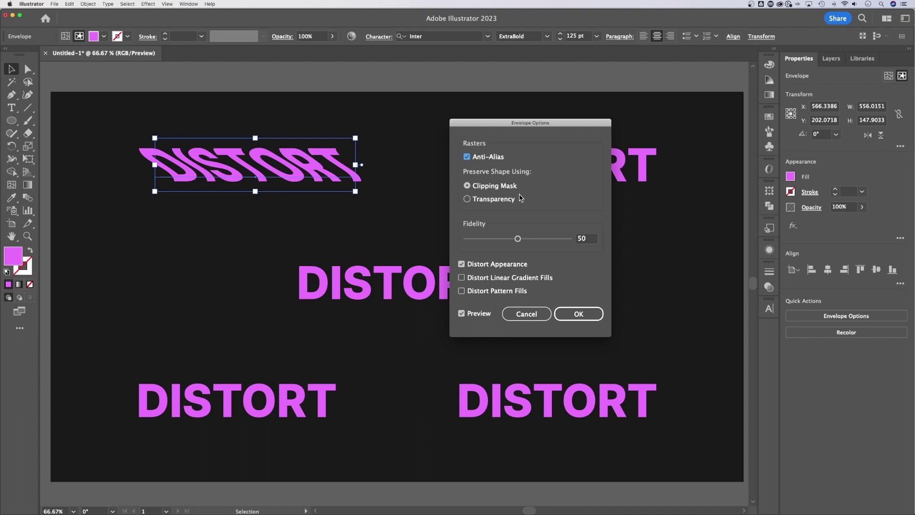
pyautogui.moveTo(518, 239)
pyautogui.mouseDown()
pyautogui.moveTo(567, 242)
pyautogui.moveTo(514, 241)
pyautogui.mouseUp()
pyautogui.click(526, 314)
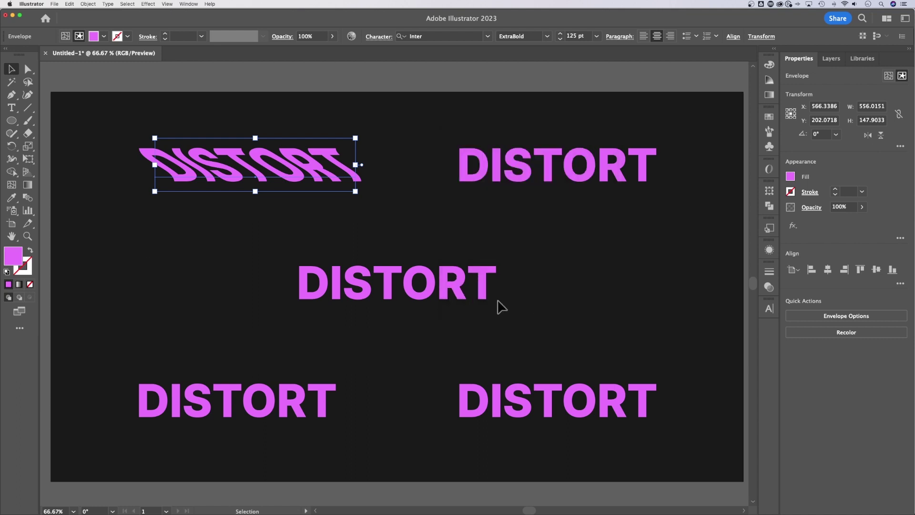
# Trial-drag the warp envelope's corner anchors, undo the reshaping, and return to the Selection tool.
pyautogui.click(88, 4)
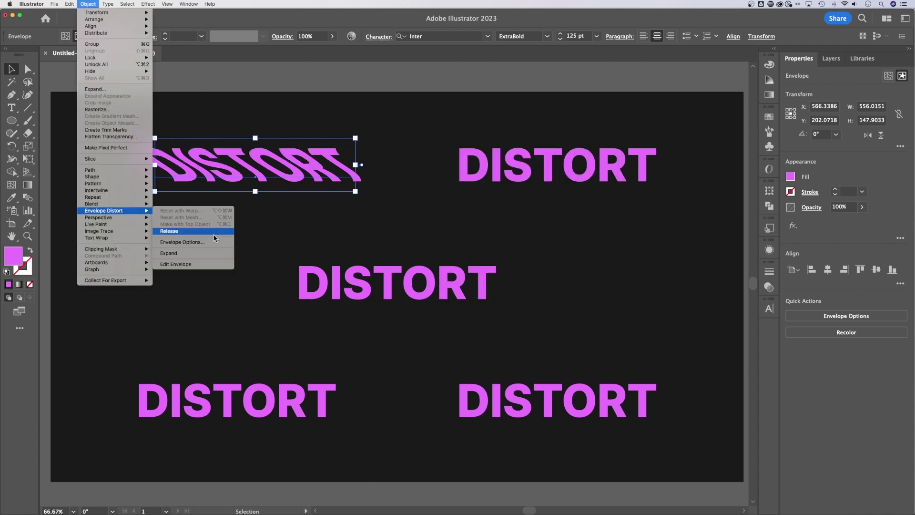
pyautogui.click(224, 264)
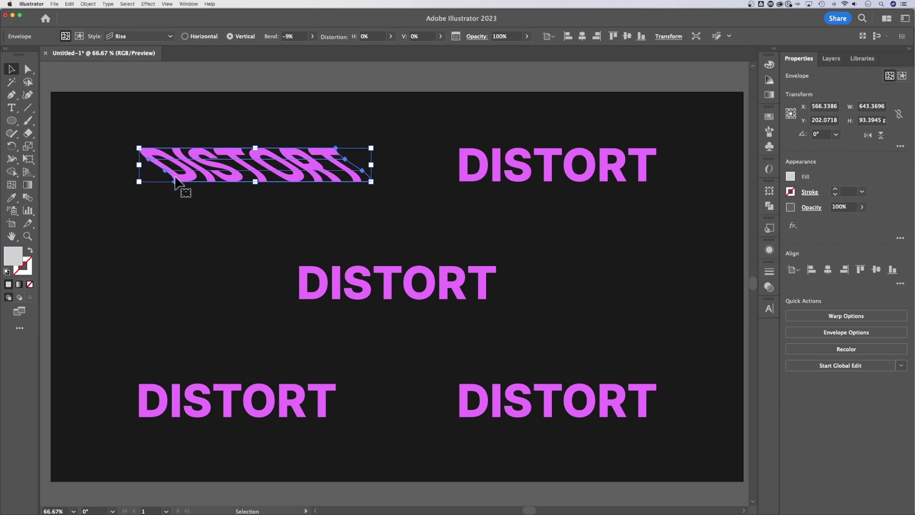
pyautogui.press('a')
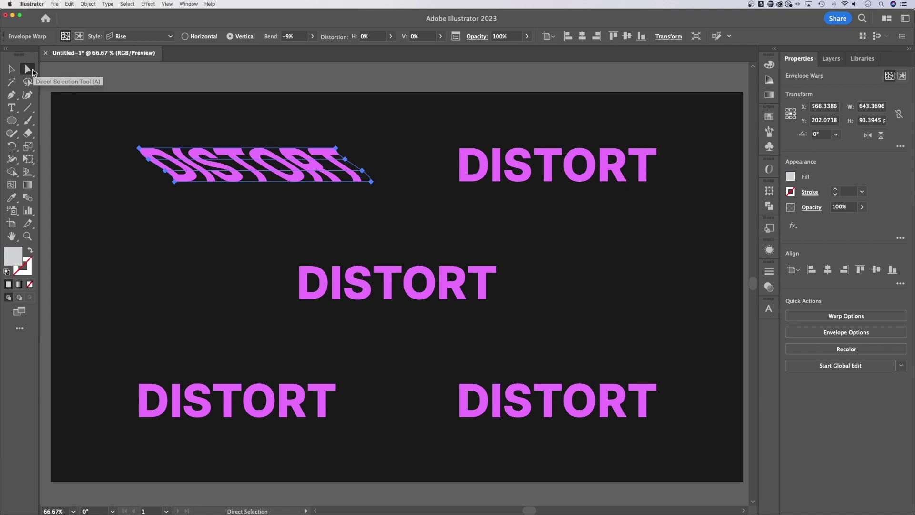
pyautogui.moveTo(336, 148); pyautogui.dragTo(353, 134)
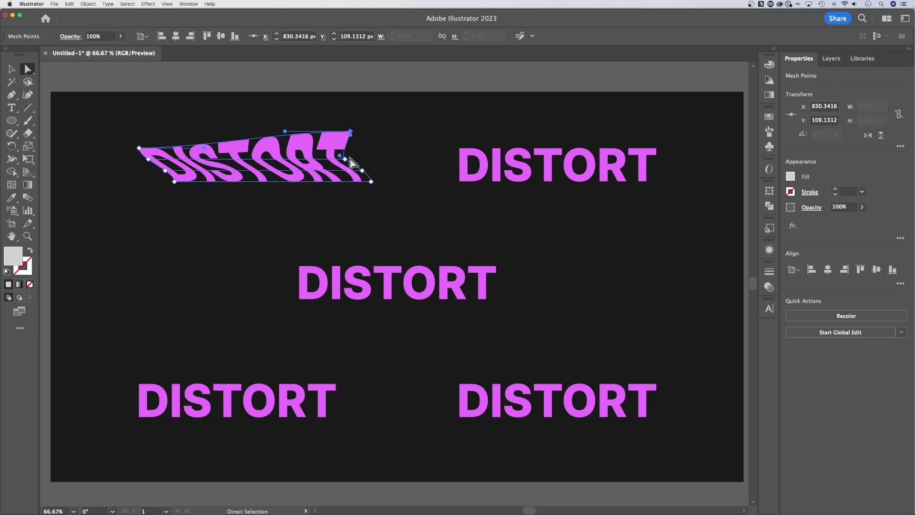
pyautogui.moveTo(285, 131); pyautogui.dragTo(208, 116)
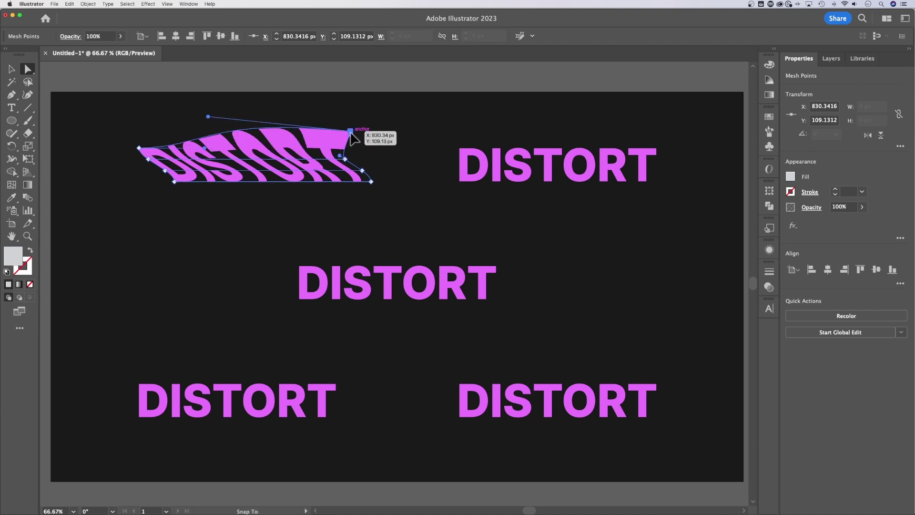
pyautogui.moveTo(351, 131)
pyautogui.mouseDown()
pyautogui.moveTo(351, 150)
pyautogui.moveTo(362, 126)
pyautogui.mouseUp()
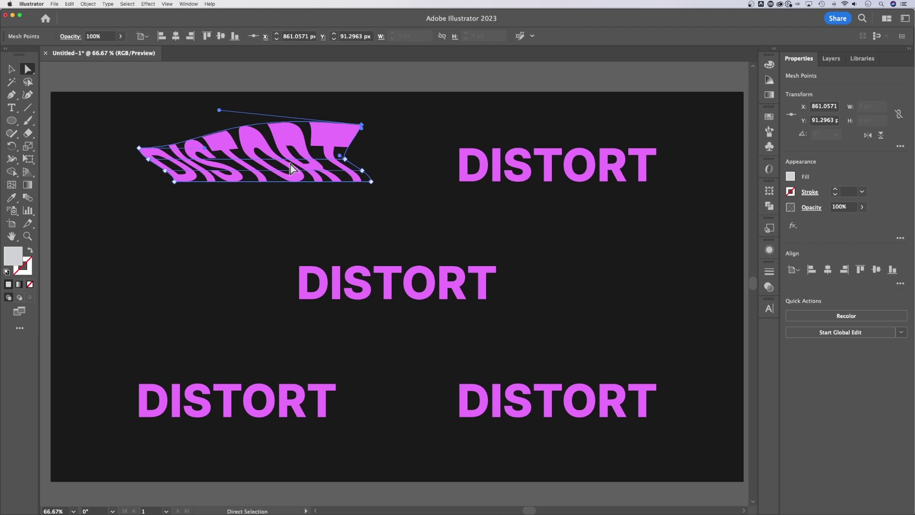
pyautogui.press('super+z')
pyautogui.press('super+z')
pyautogui.press('super+z')
pyautogui.press('super+z')
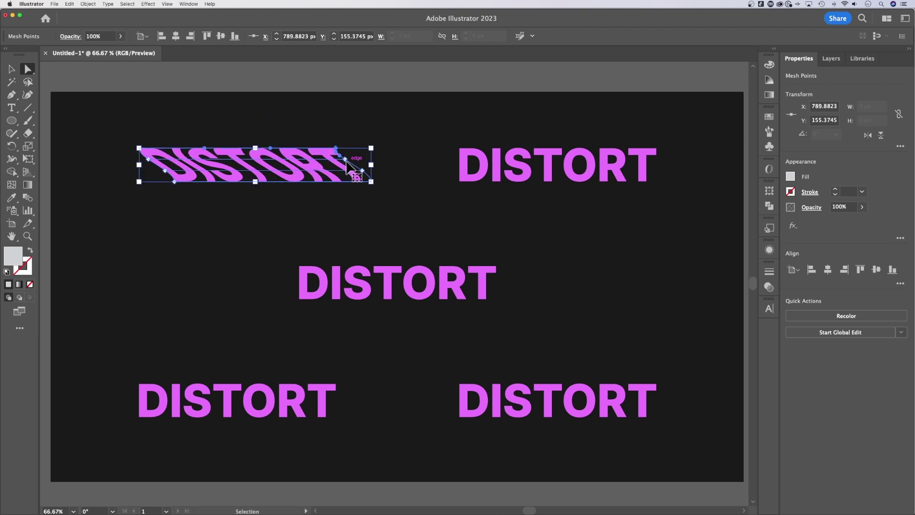
pyautogui.press('v')
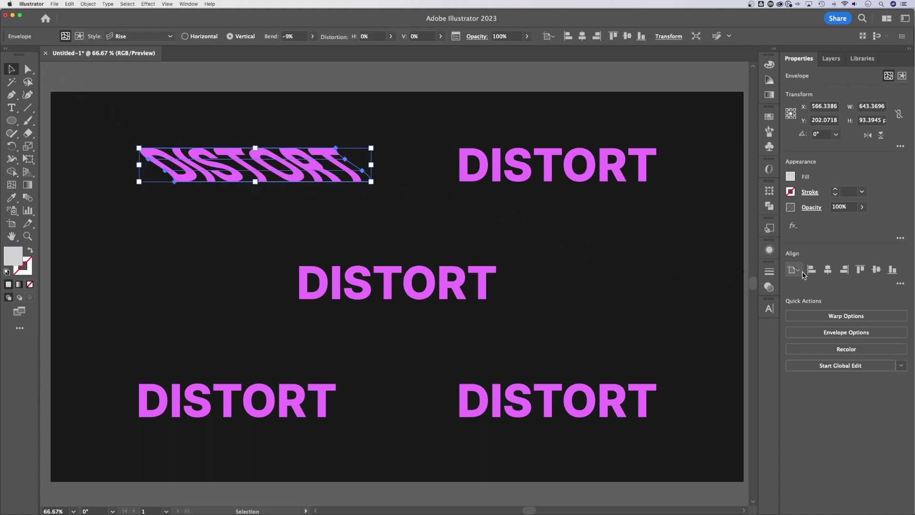
# Change the top-left DISTORT's warp style from Rise to Flag with 9% bend.
pyautogui.click(847, 317)
pyautogui.moveTo(535, 109); pyautogui.dragTo(517, 108)
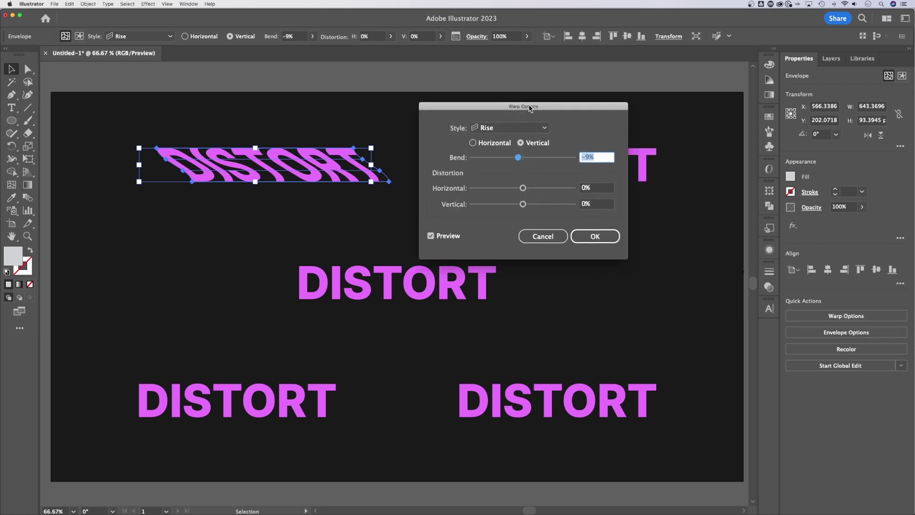
pyautogui.click(511, 128)
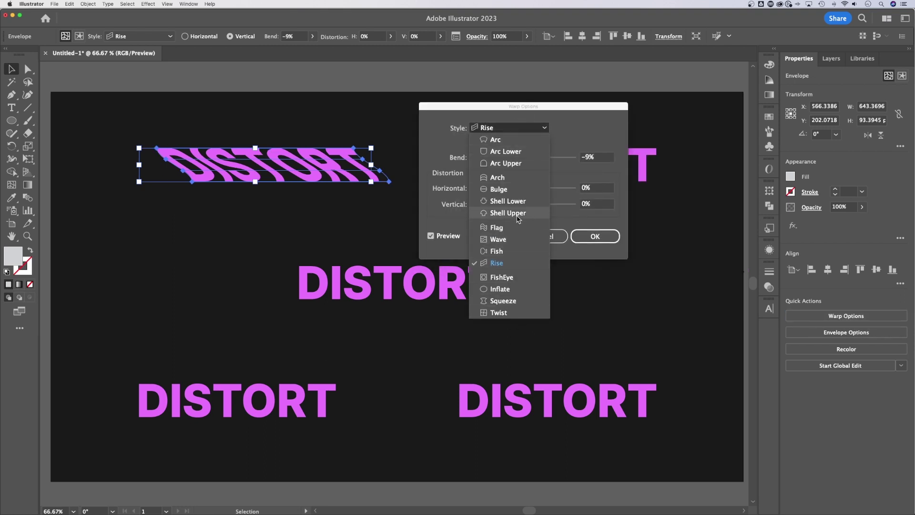
pyautogui.click(510, 228)
pyautogui.moveTo(518, 157); pyautogui.dragTo(527, 158)
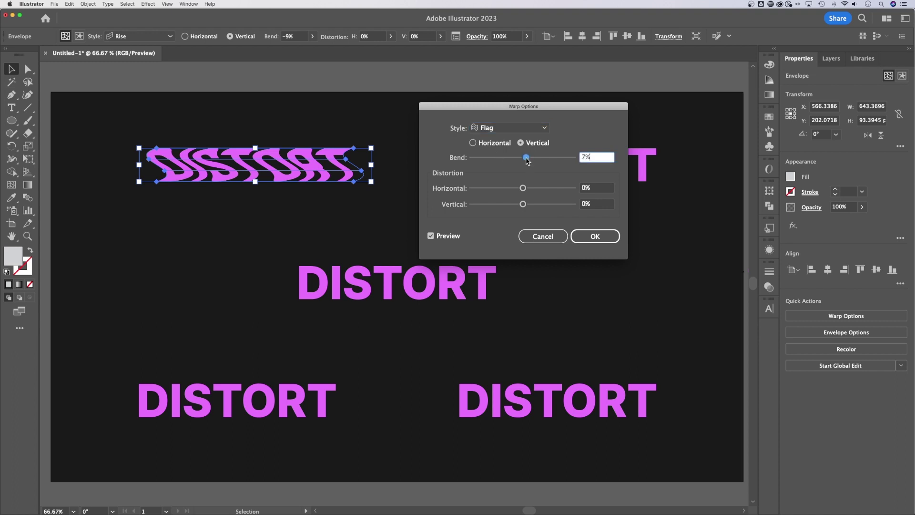
pyautogui.click(600, 244)
pyautogui.click(422, 192)
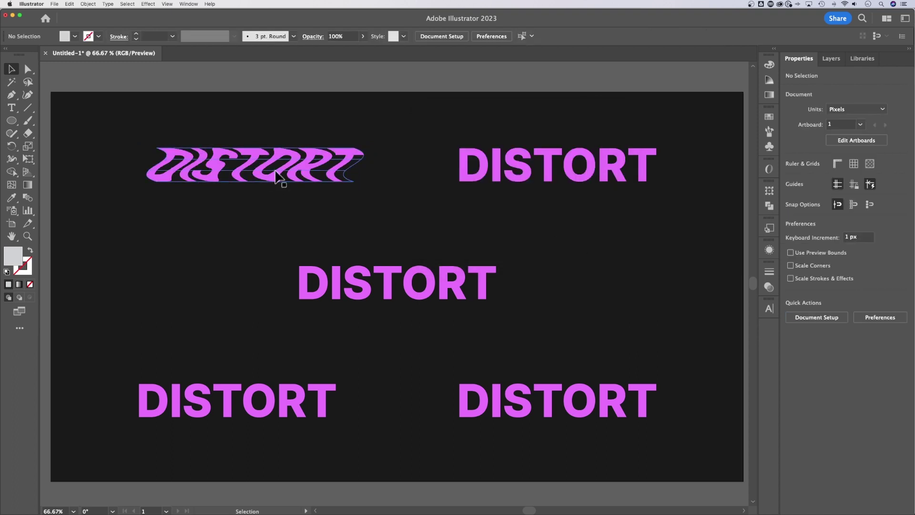
pyautogui.click(297, 168)
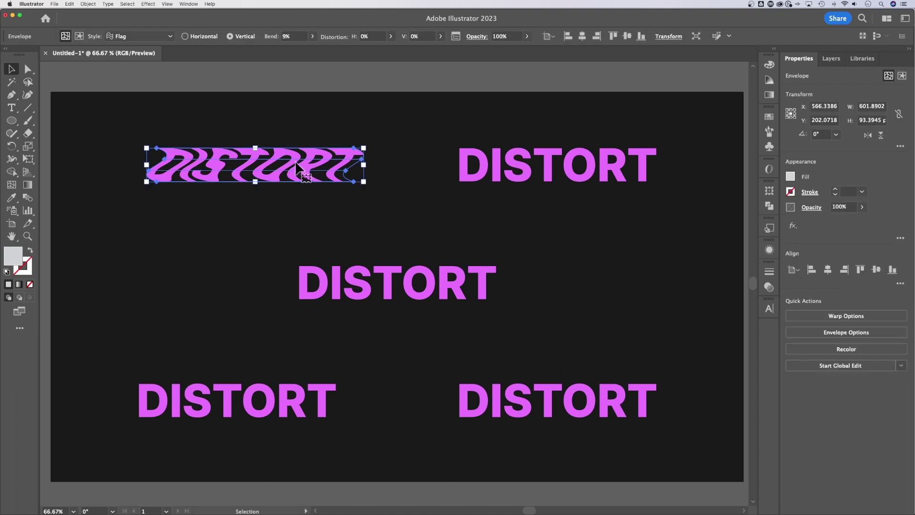
# Wrap the middle DISTORT in a Make with Mesh envelope of 4 rows and 6 columns.
pyautogui.click(382, 291)
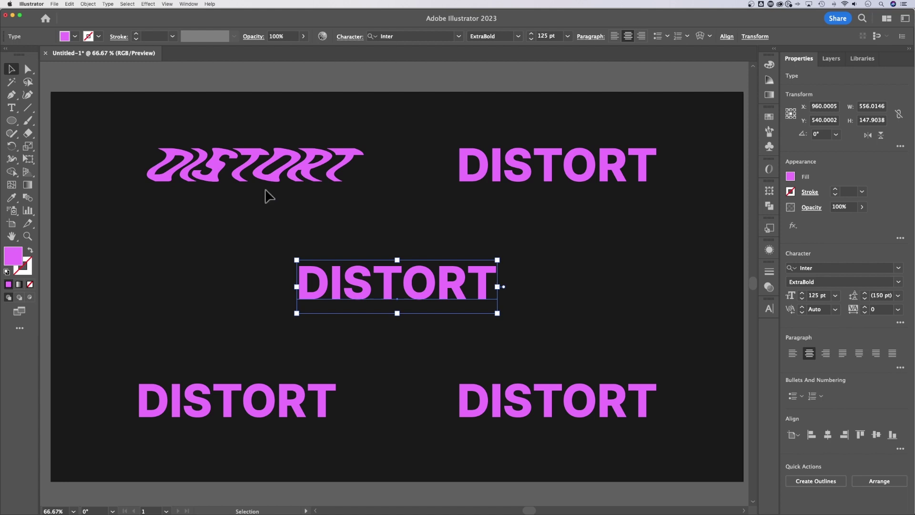
pyautogui.click(86, 5)
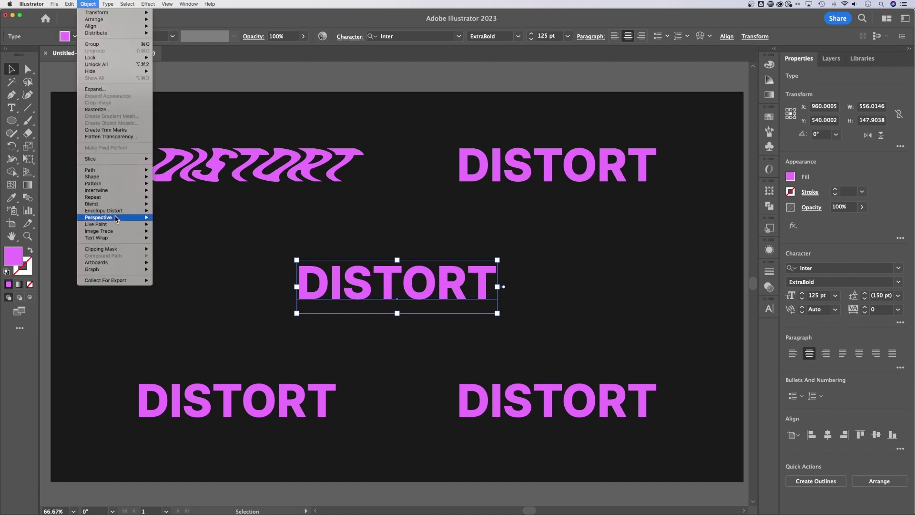
pyautogui.moveTo(122, 211)
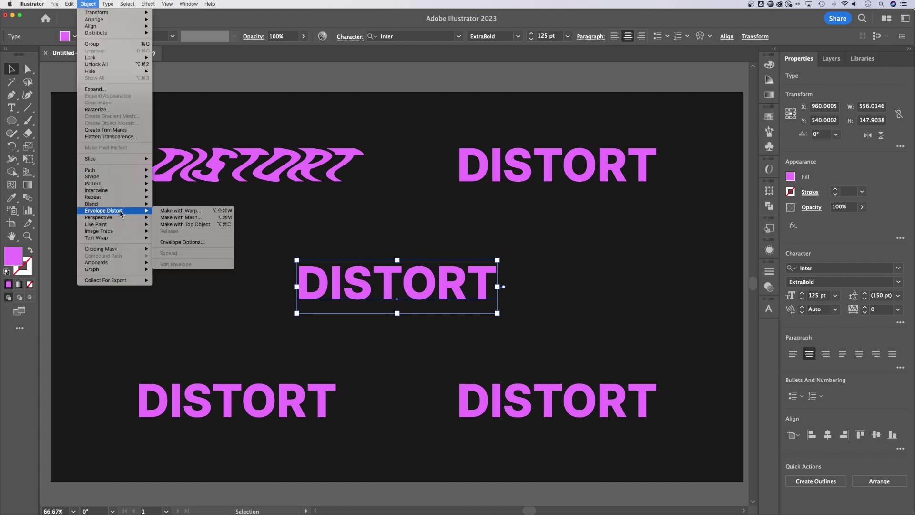
pyautogui.click(193, 219)
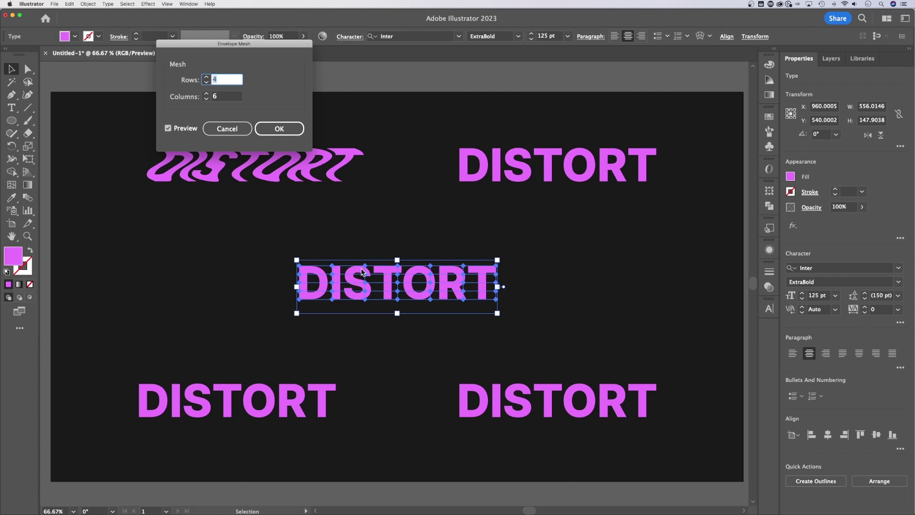
pyautogui.click(301, 128)
pyautogui.click(511, 296)
# Drag the middle DISTORT's mesh points to stretch the I, O and D edges irregularly.
pyautogui.click(444, 291)
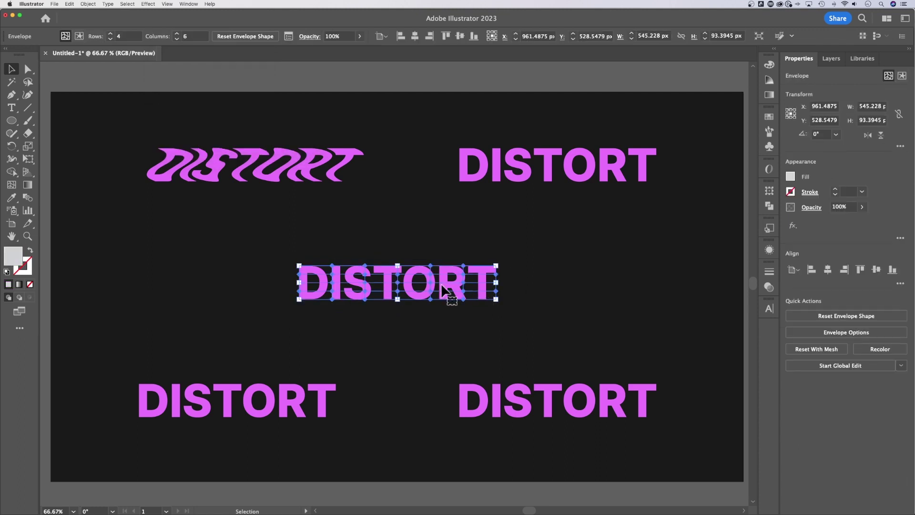
pyautogui.press('a')
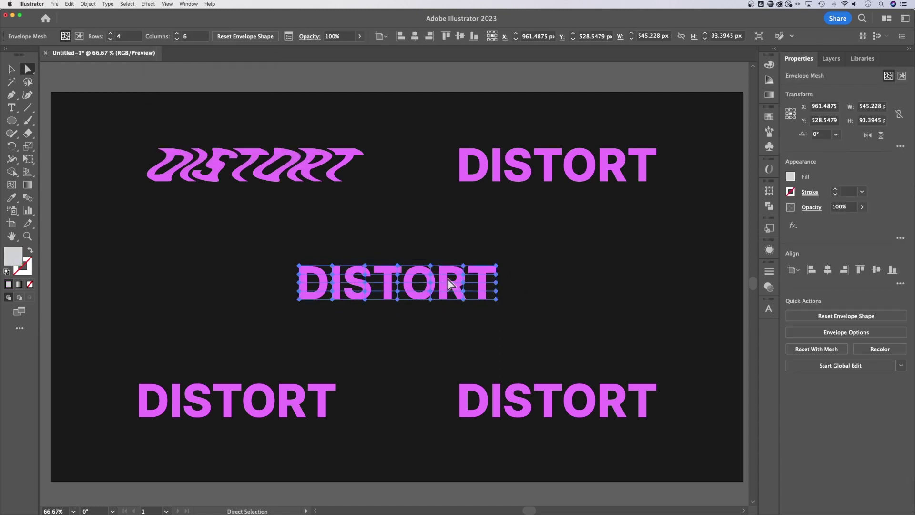
pyautogui.moveTo(332, 266); pyautogui.dragTo(398, 263)
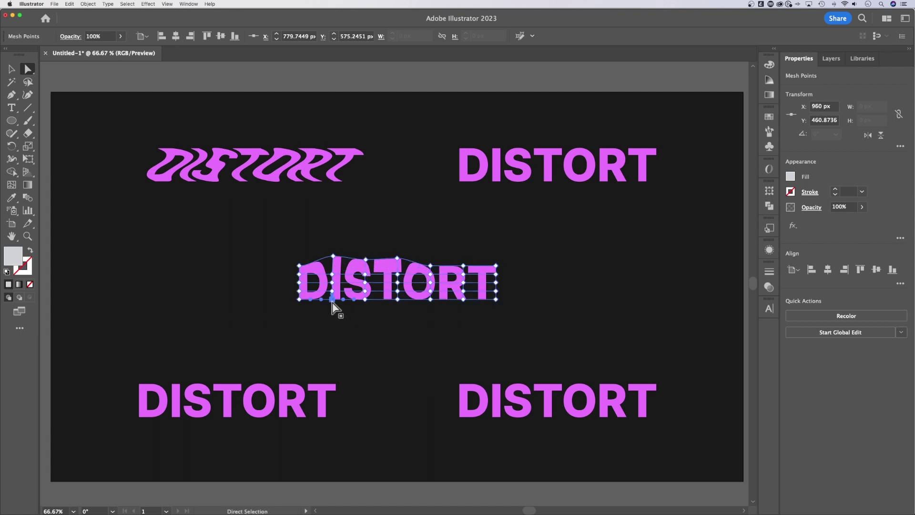
pyautogui.moveTo(332, 300); pyautogui.dragTo(332, 308)
pyautogui.moveTo(432, 301); pyautogui.dragTo(326, 286)
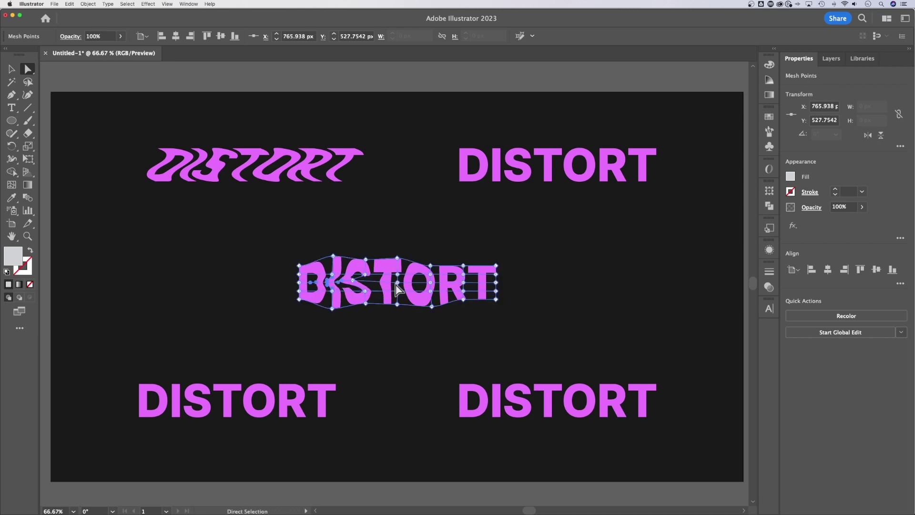
pyautogui.moveTo(400, 287); pyautogui.dragTo(491, 282)
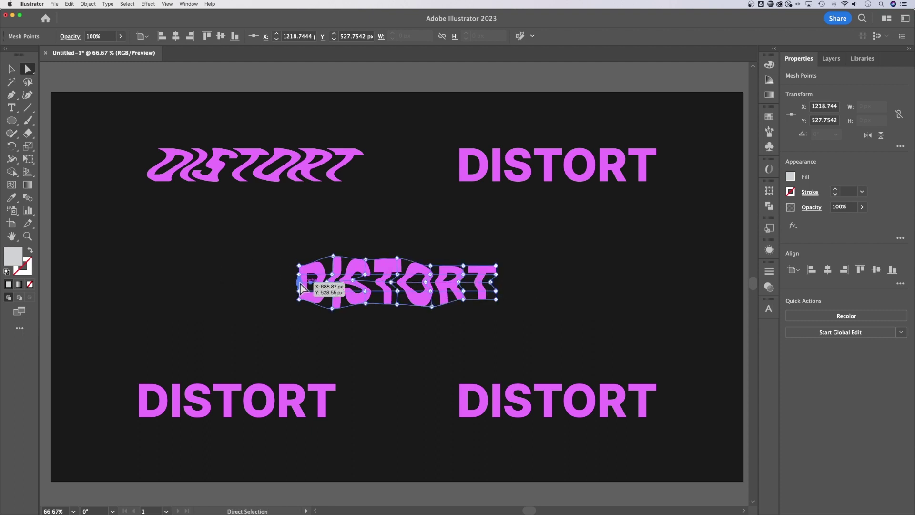
pyautogui.moveTo(299, 289); pyautogui.dragTo(295, 282)
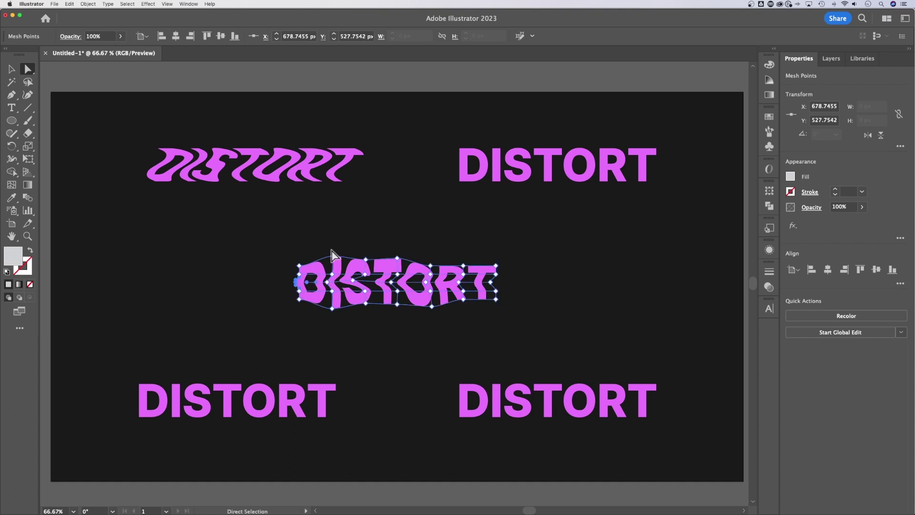
pyautogui.click(556, 281)
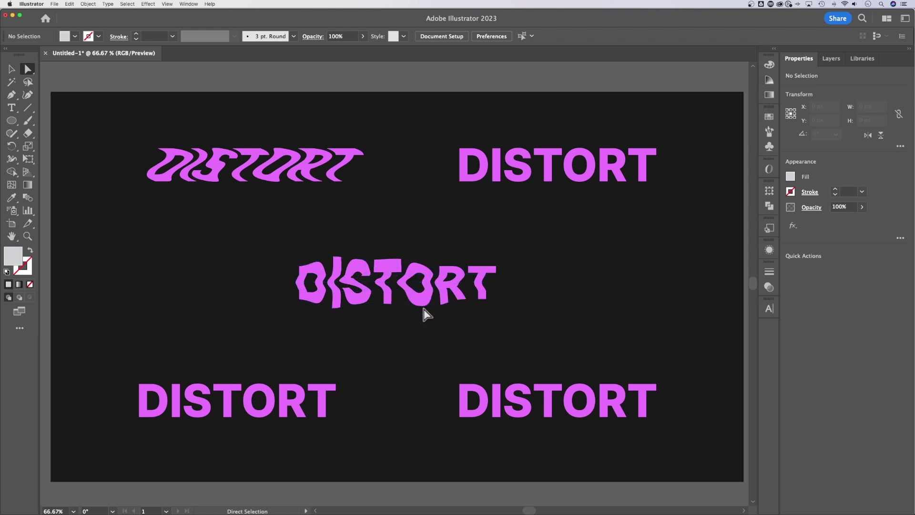
pyautogui.click(373, 297)
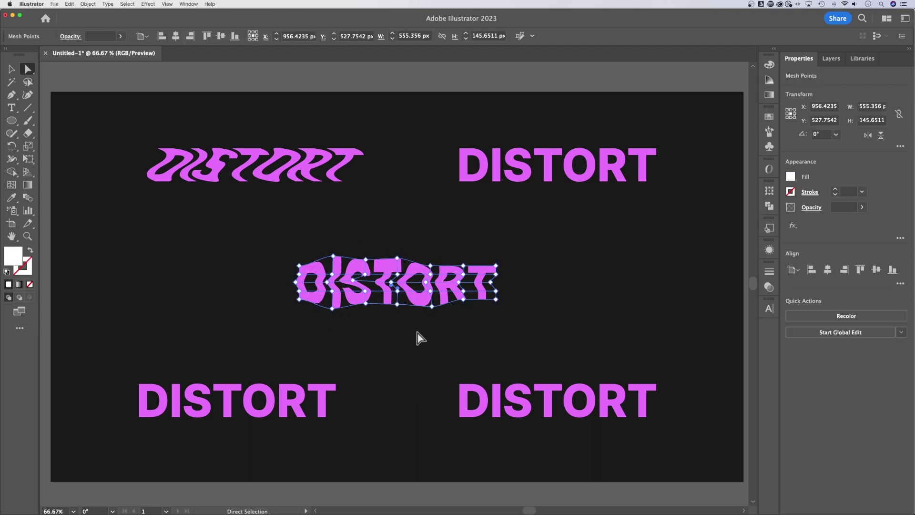
pyautogui.click(348, 342)
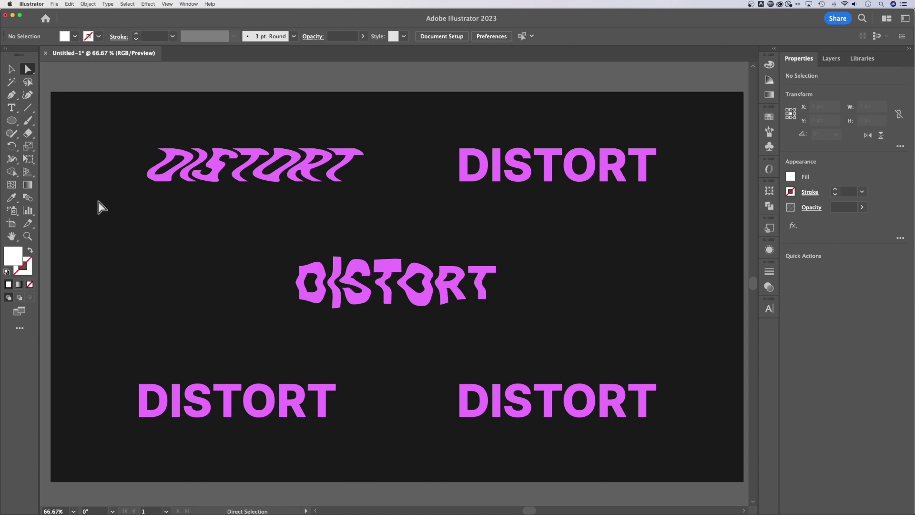
# Draw a white ellipse to the left of the middle DISTORT text.
pyautogui.press('v')
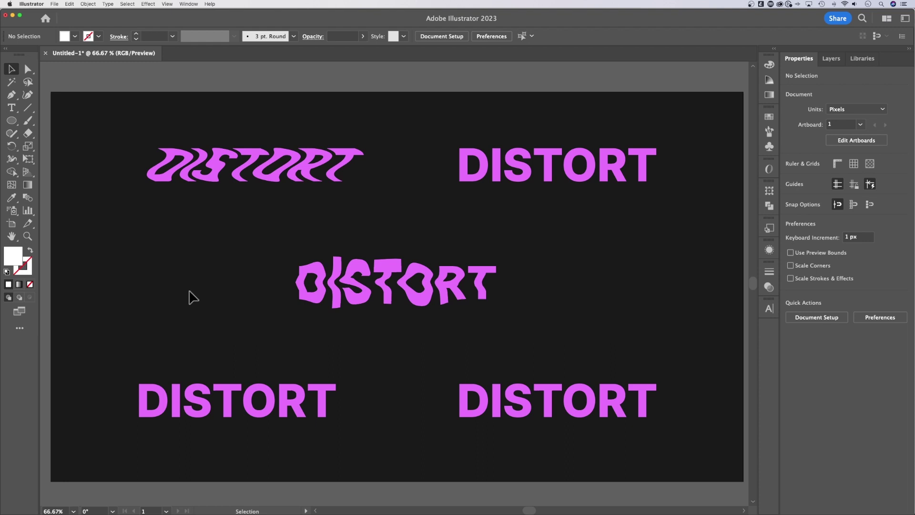
pyautogui.press('l')
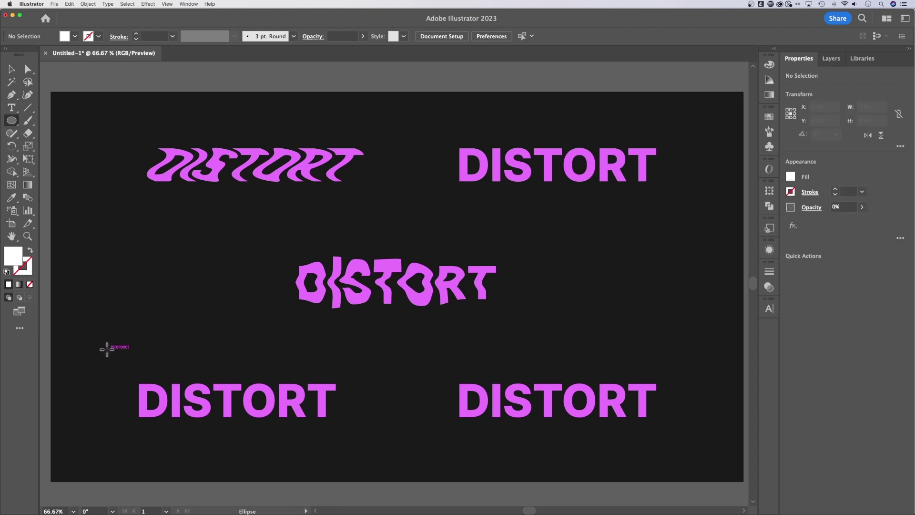
pyautogui.moveTo(105, 349); pyautogui.dragTo(296, 255)
pyautogui.press('v')
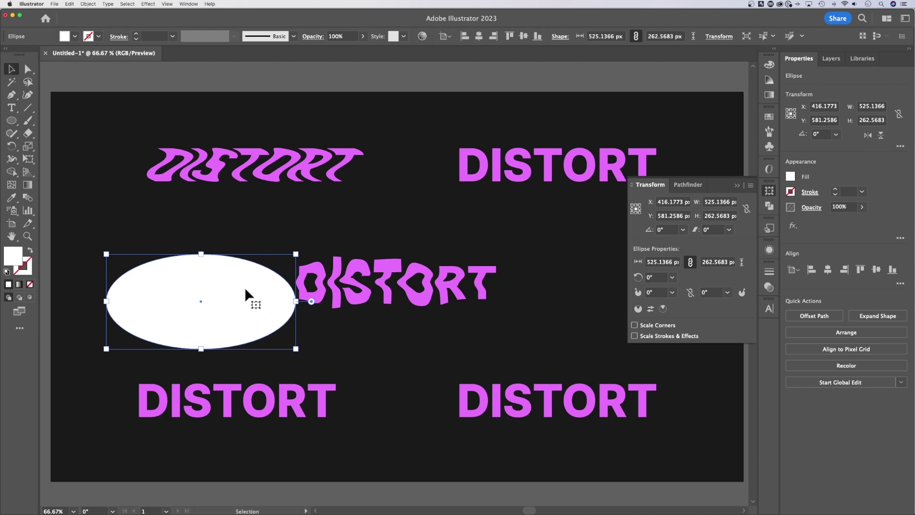
pyautogui.moveTo(245, 296); pyautogui.dragTo(222, 307)
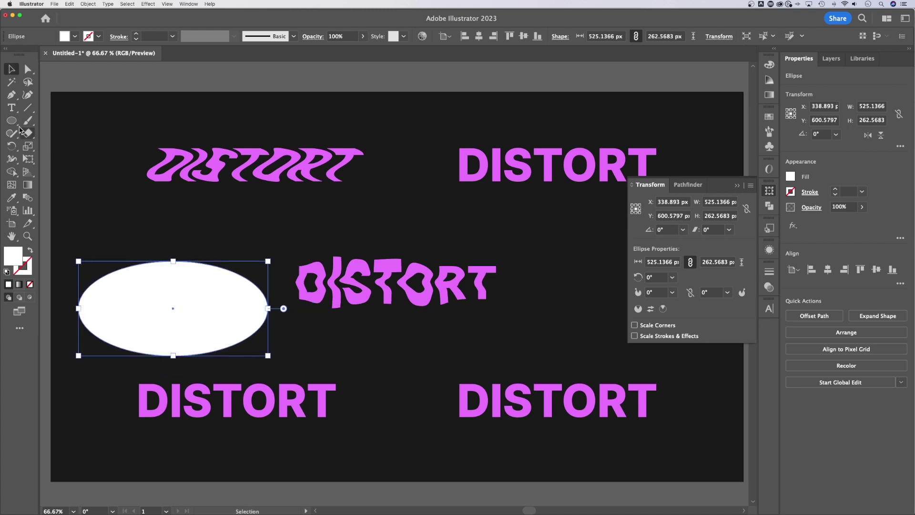
# Move the ellipse over the bottom-left DISTORT, Bring to Front, and select both objects.
pyautogui.moveTo(11, 120); pyautogui.dragTo(55, 150)
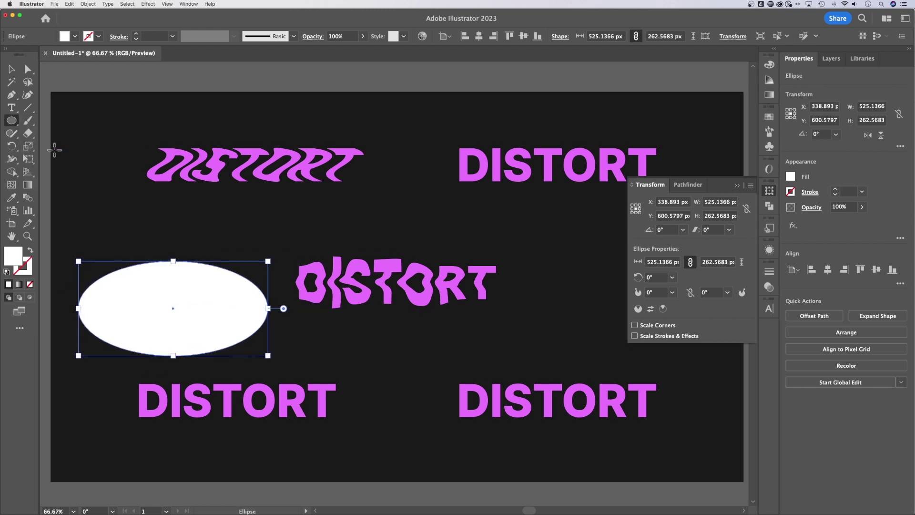
pyautogui.press('v')
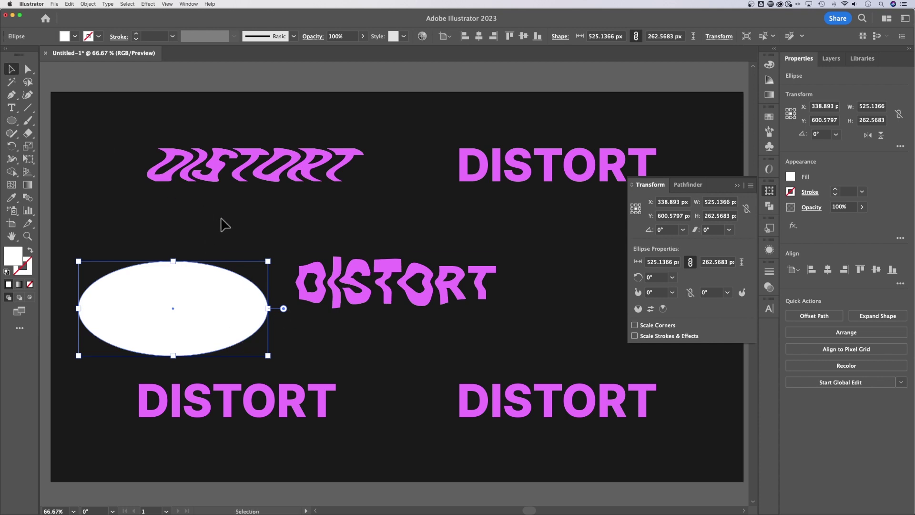
pyautogui.click(221, 222)
pyautogui.moveTo(208, 304); pyautogui.dragTo(229, 361)
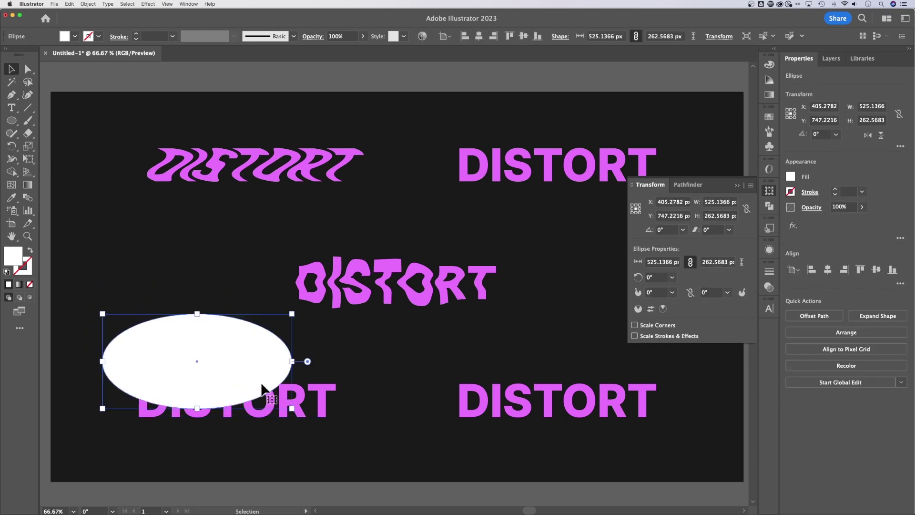
pyautogui.rightClick(240, 333)
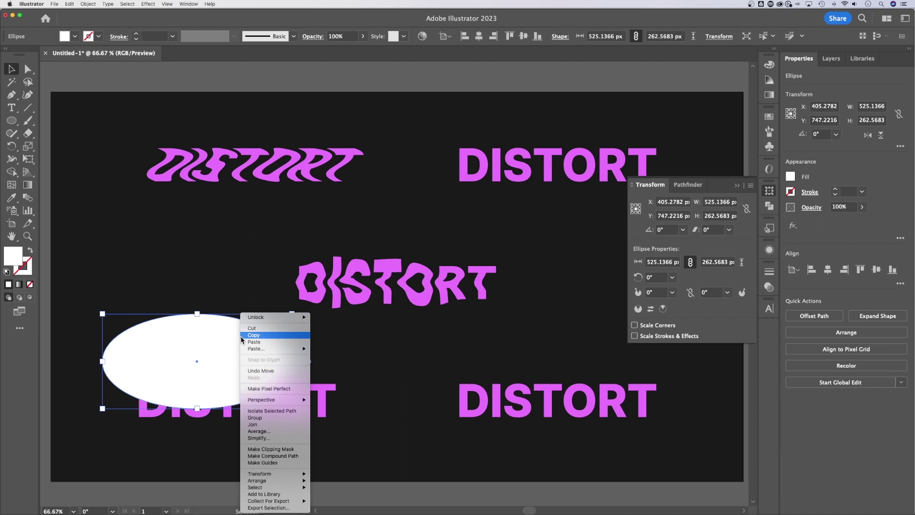
pyautogui.moveTo(296, 481)
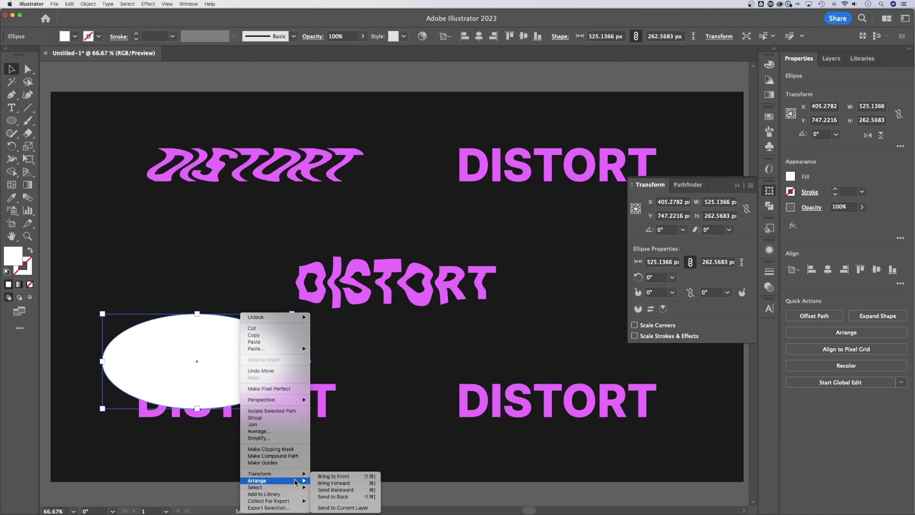
pyautogui.click(345, 479)
pyautogui.moveTo(217, 358)
pyautogui.mouseDown()
pyautogui.moveTo(220, 376)
pyautogui.moveTo(233, 361)
pyautogui.mouseUp()
pyautogui.moveTo(351, 434); pyautogui.dragTo(211, 355)
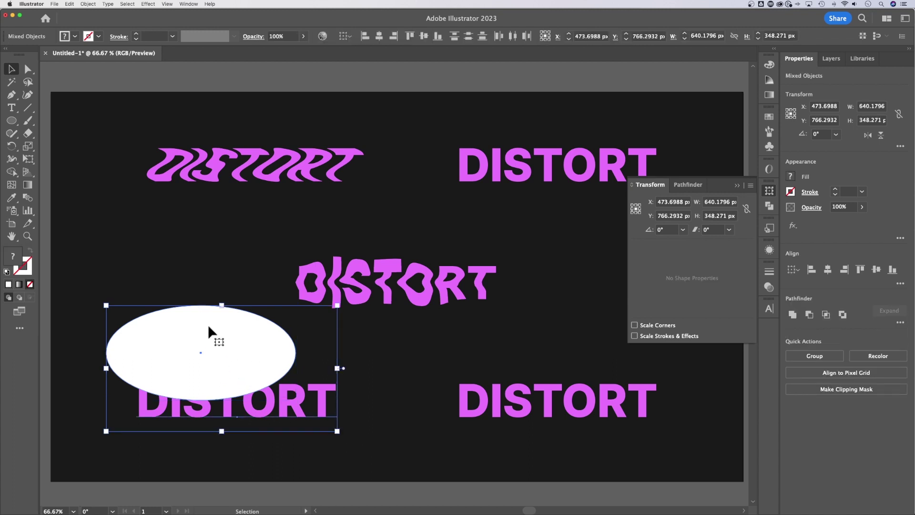
# Envelope the bottom-left DISTORT into the ellipse with Make with Top Object.
pyautogui.click(87, 4)
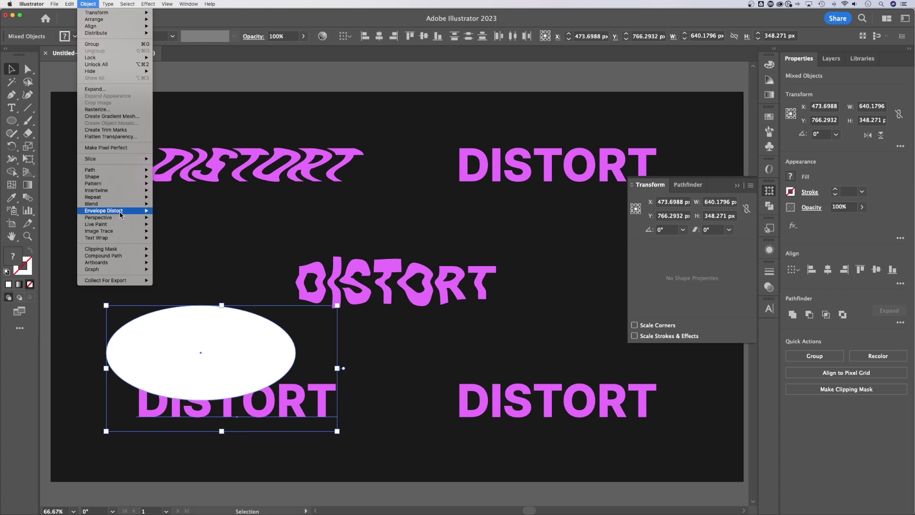
pyautogui.moveTo(130, 210)
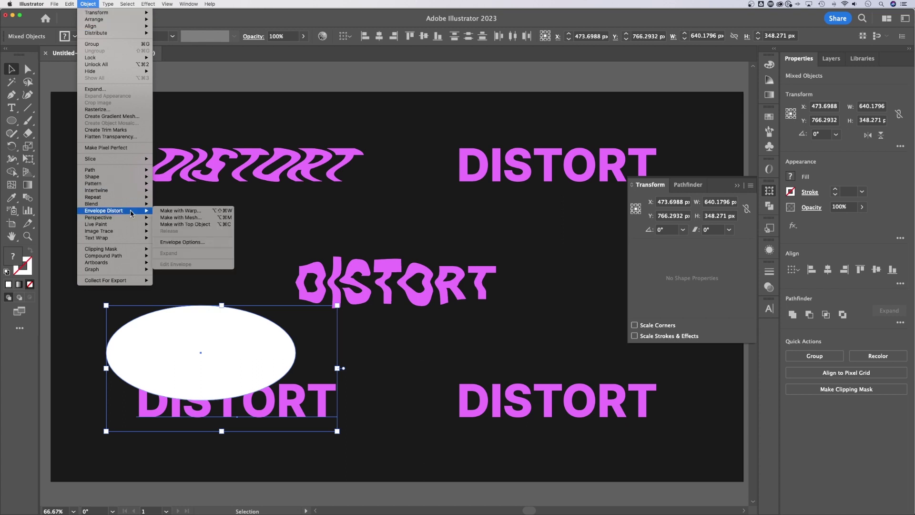
pyautogui.click(203, 225)
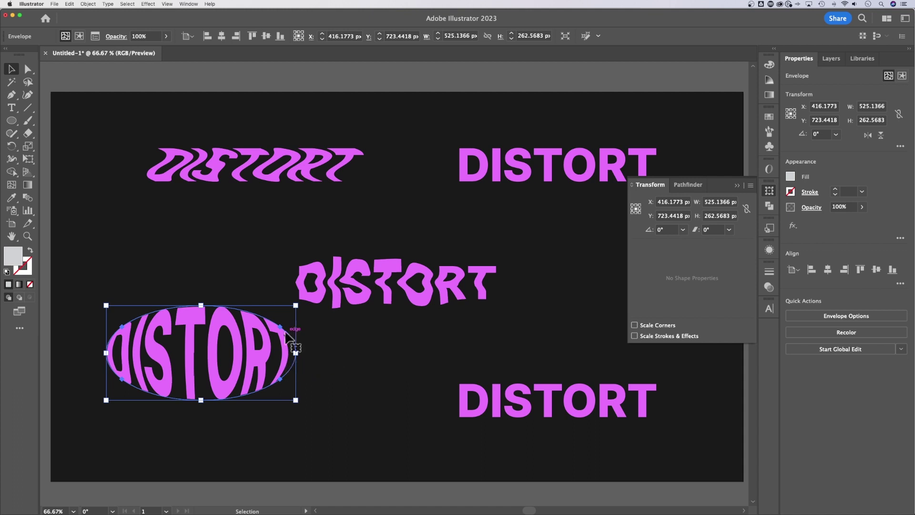
# Pull the envelope's upper-left mesh point outward with Direct Selection.
pyautogui.press('a')
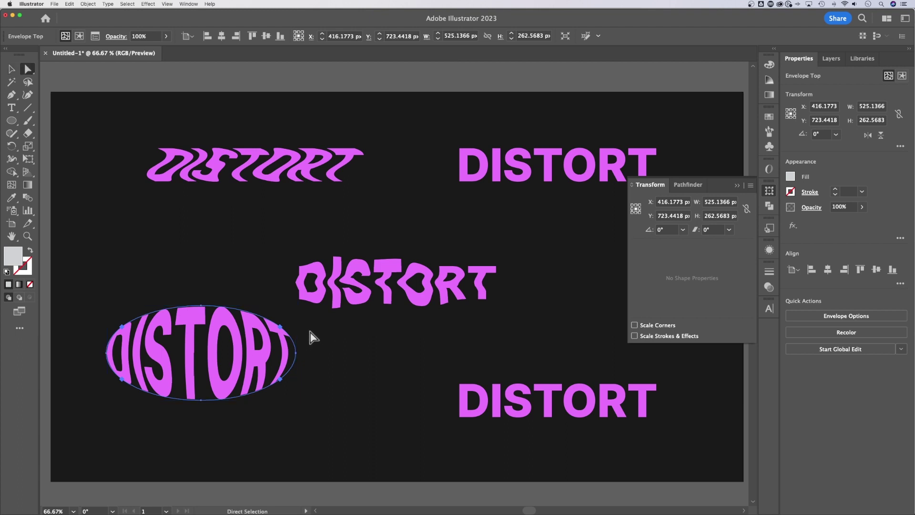
pyautogui.click(280, 327)
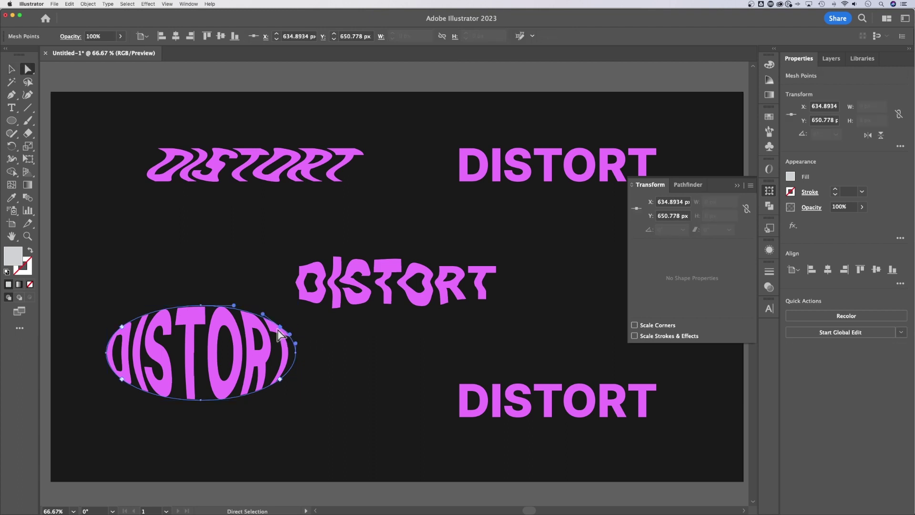
pyautogui.click(122, 327)
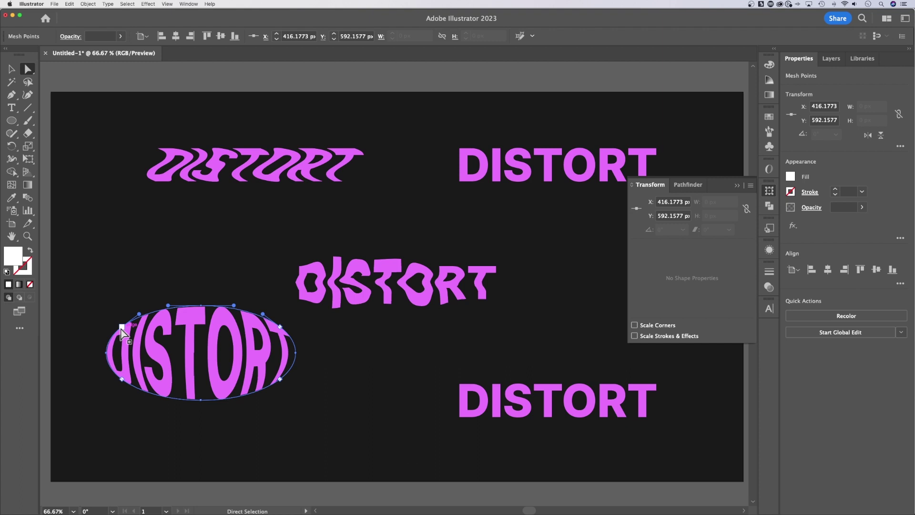
pyautogui.moveTo(124, 333); pyautogui.dragTo(124, 333)
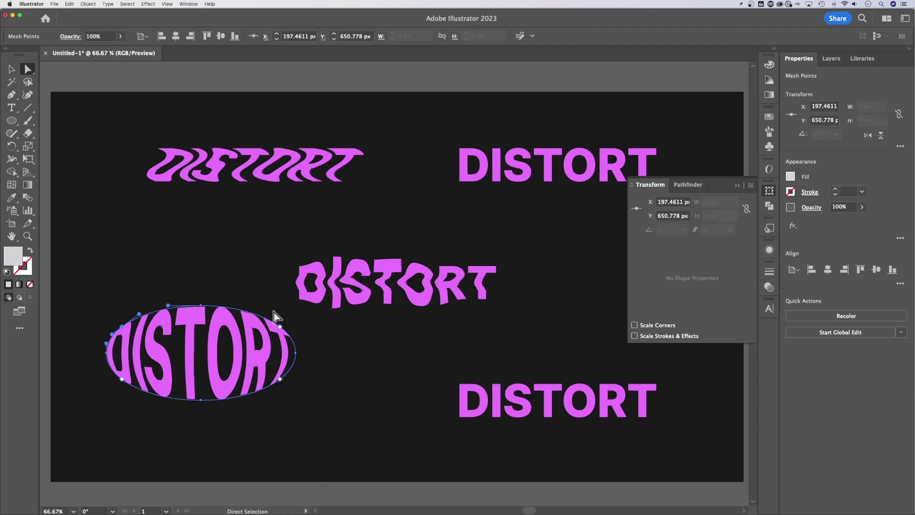
pyautogui.click(336, 382)
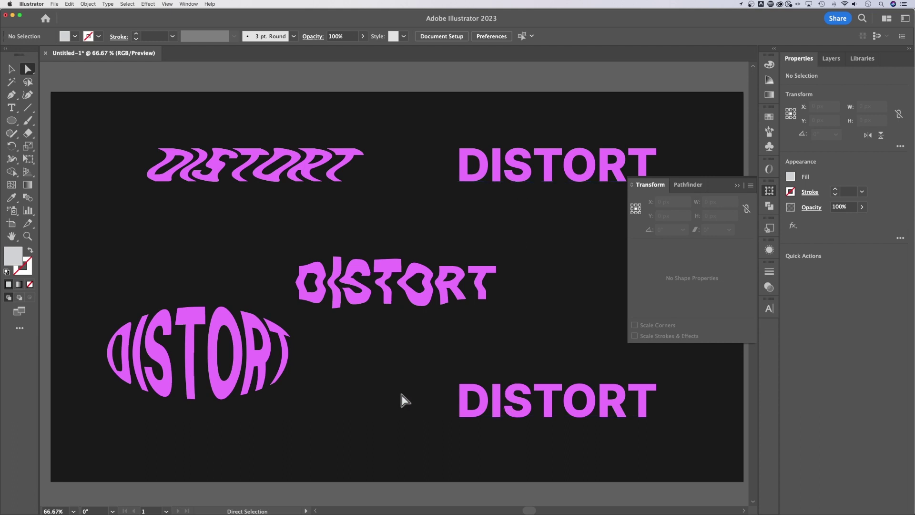
pyautogui.press('v')
pyautogui.click(545, 171)
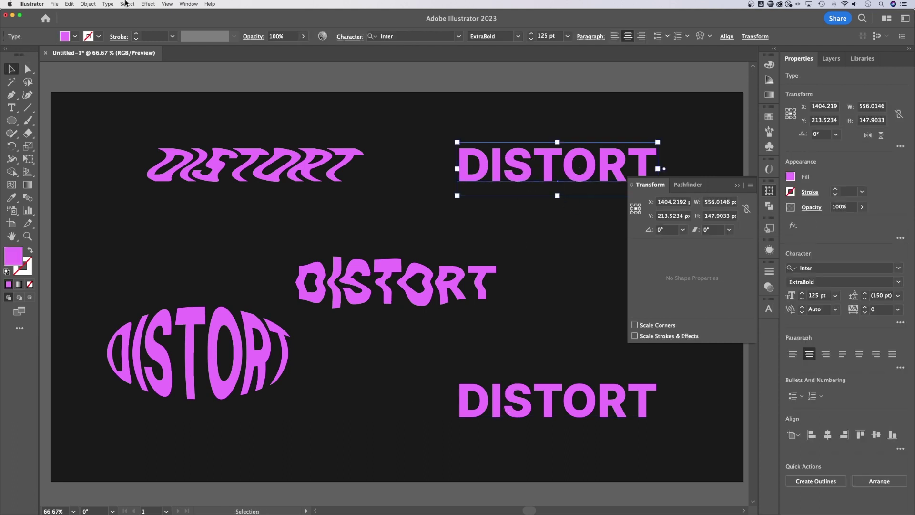
pyautogui.click(148, 4)
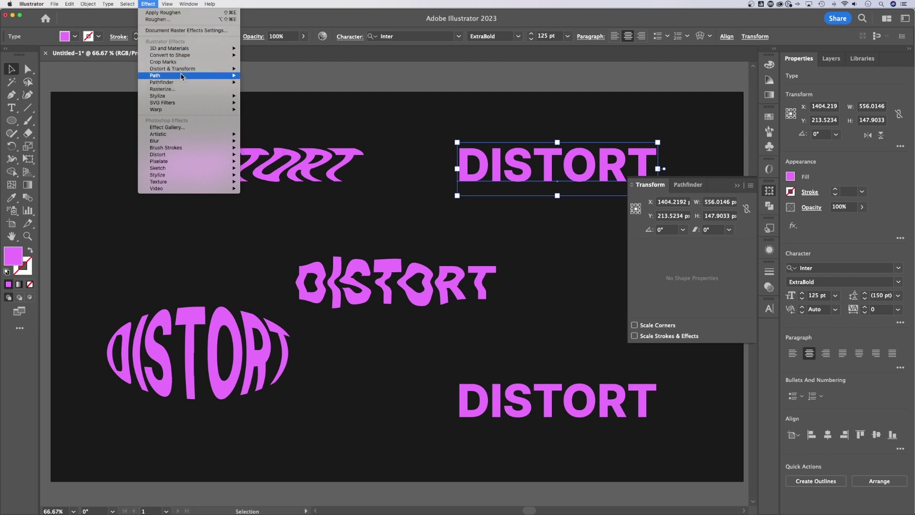
pyautogui.moveTo(191, 71)
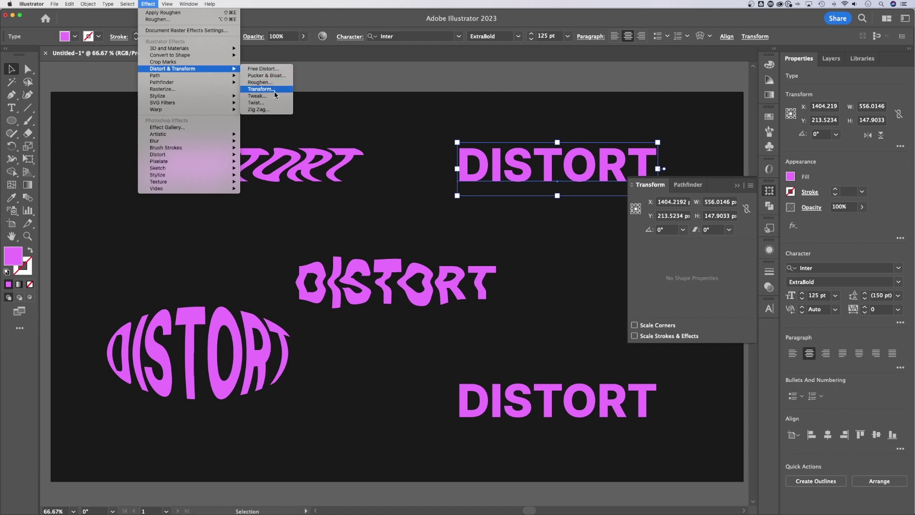
pyautogui.click(263, 70)
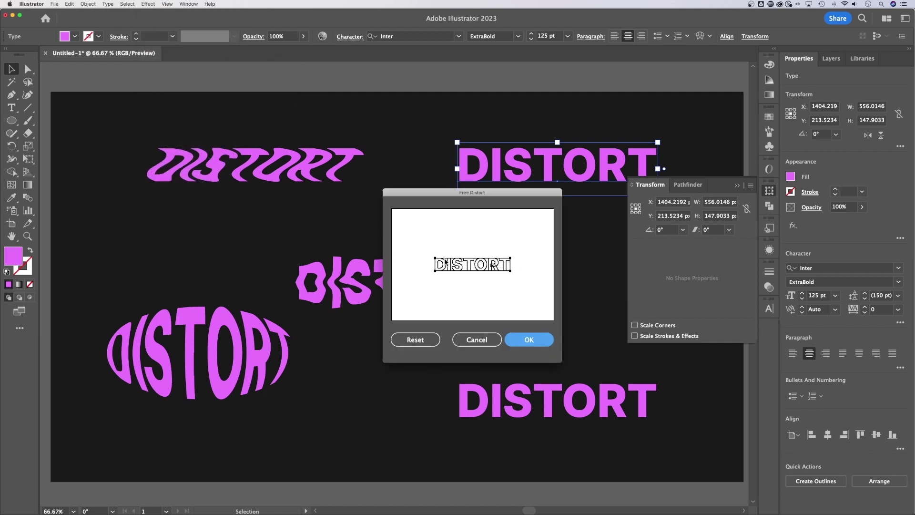
pyautogui.moveTo(435, 258); pyautogui.dragTo(435, 280)
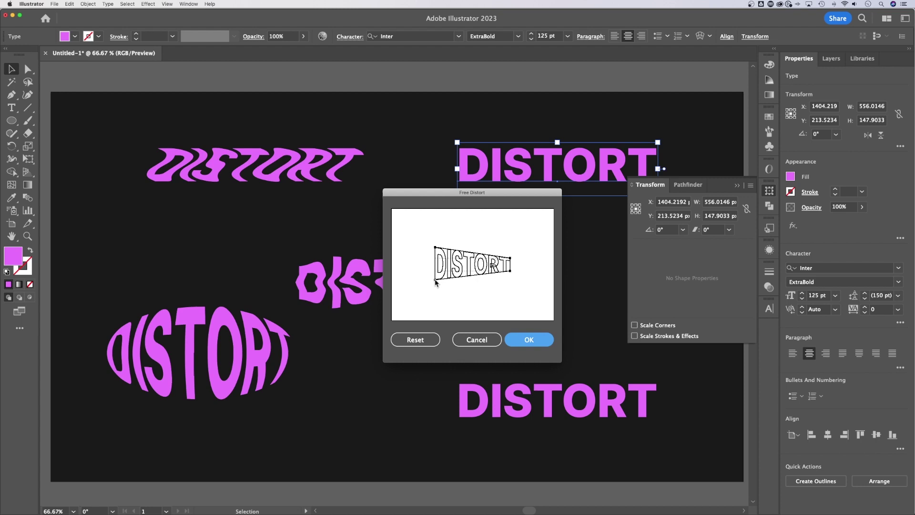
pyautogui.click(530, 340)
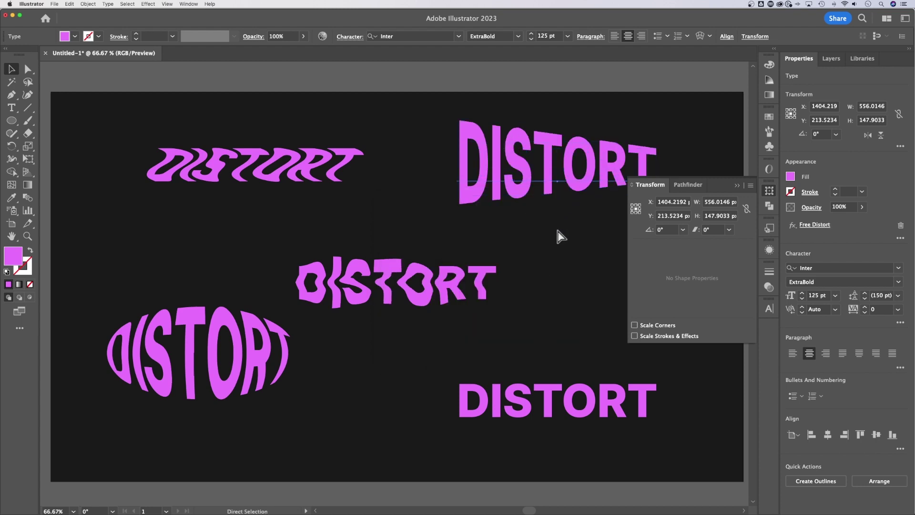
pyautogui.press('super+z')
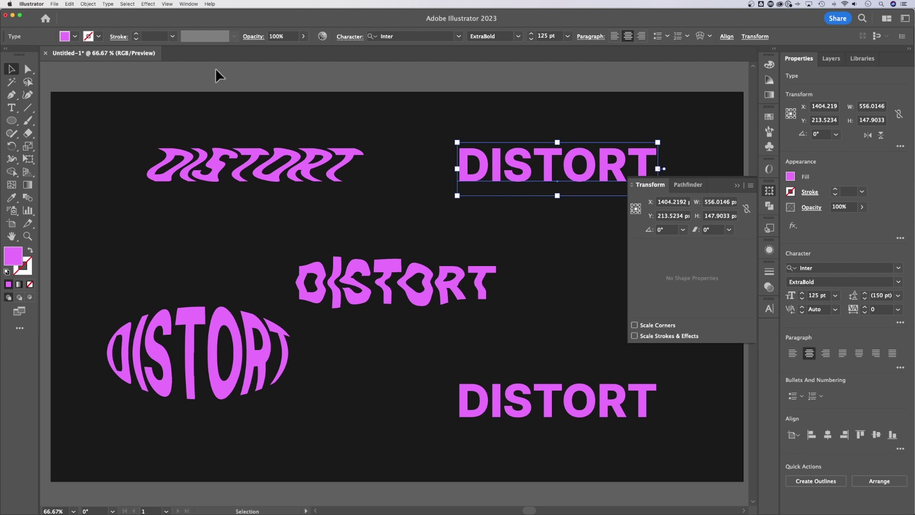
# Apply Roughen to the top-right DISTORT with Size 2% and Detail 3.
pyautogui.click(149, 4)
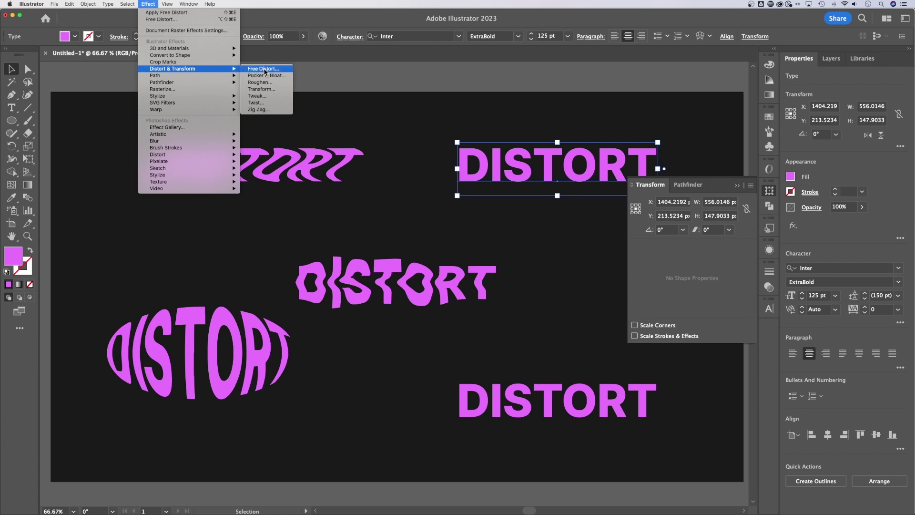
pyautogui.click(270, 84)
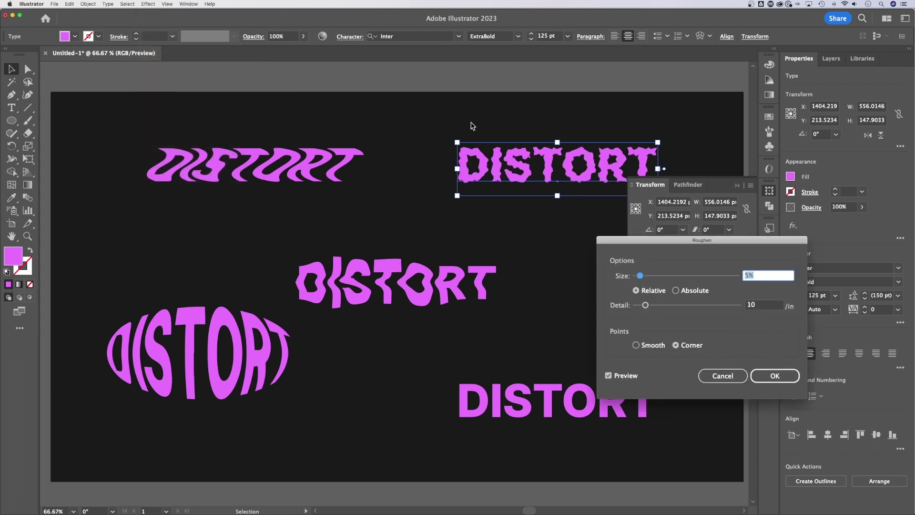
pyautogui.moveTo(713, 244); pyautogui.dragTo(616, 215)
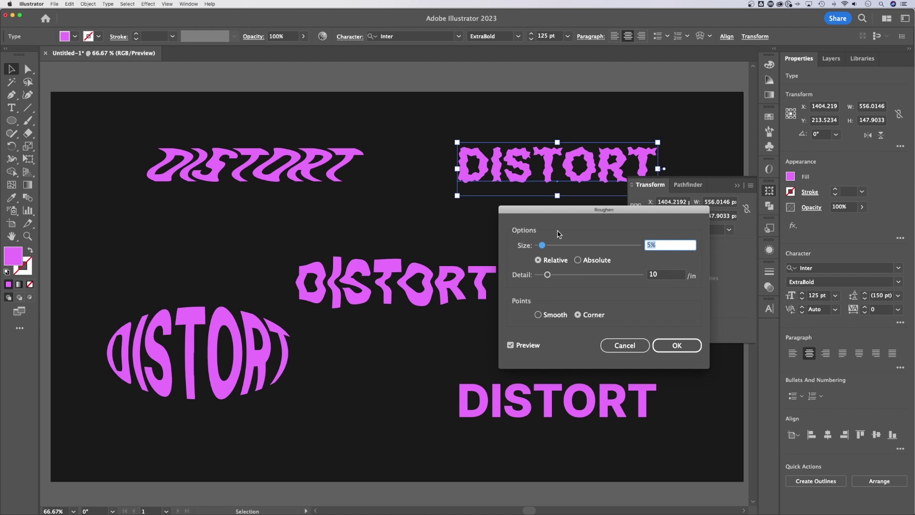
pyautogui.moveTo(544, 248); pyautogui.dragTo(546, 276)
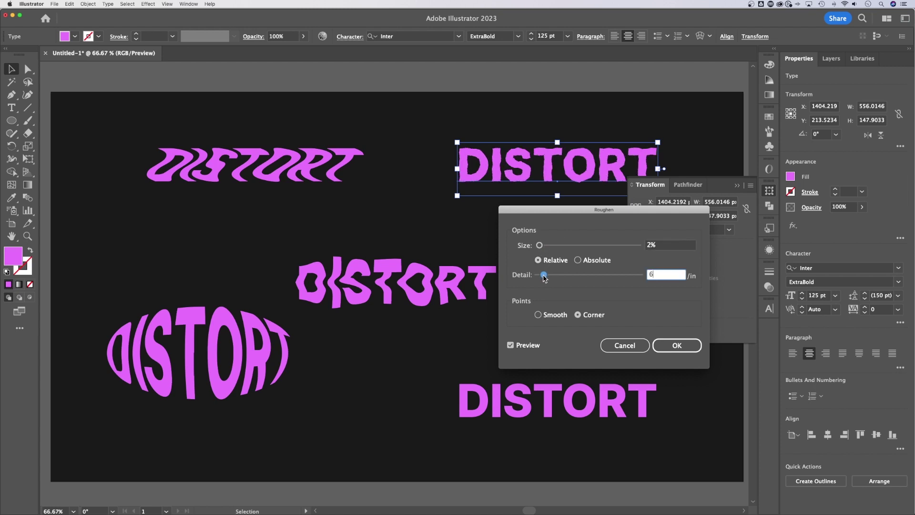
pyautogui.moveTo(543, 278); pyautogui.dragTo(541, 278)
pyautogui.moveTo(539, 245); pyautogui.dragTo(537, 245)
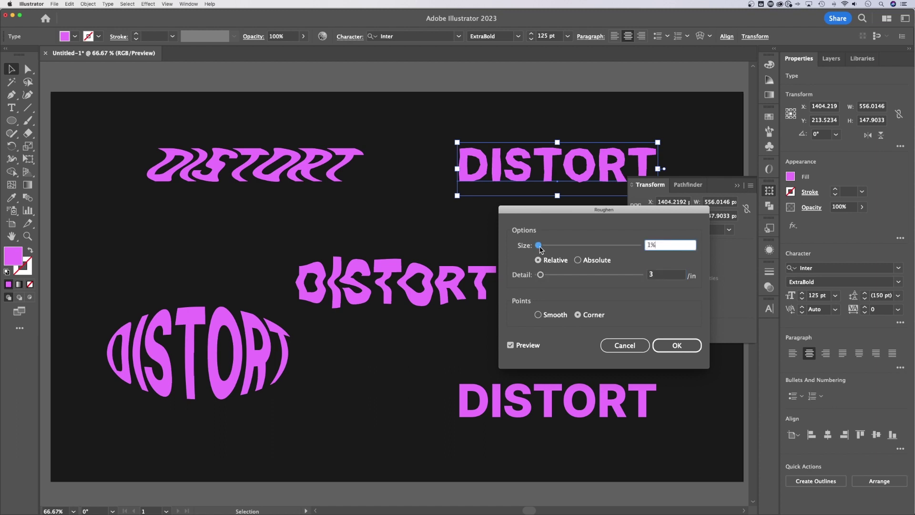
pyautogui.click(541, 275)
pyautogui.moveTo(540, 246); pyautogui.dragTo(541, 246)
# Set Roughen points to Smooth, confirm, and zoom in on the roughened text.
pyautogui.click(539, 316)
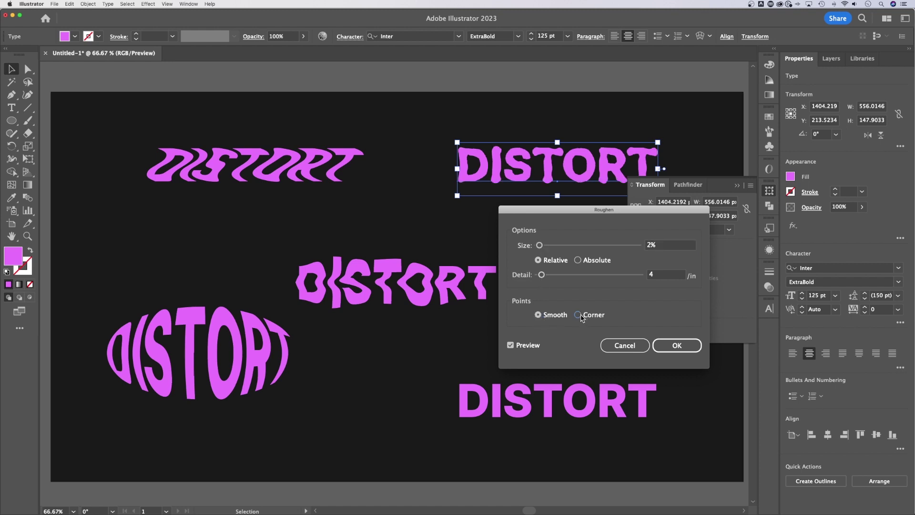
pyautogui.click(578, 316)
pyautogui.click(539, 315)
pyautogui.moveTo(542, 275); pyautogui.dragTo(541, 275)
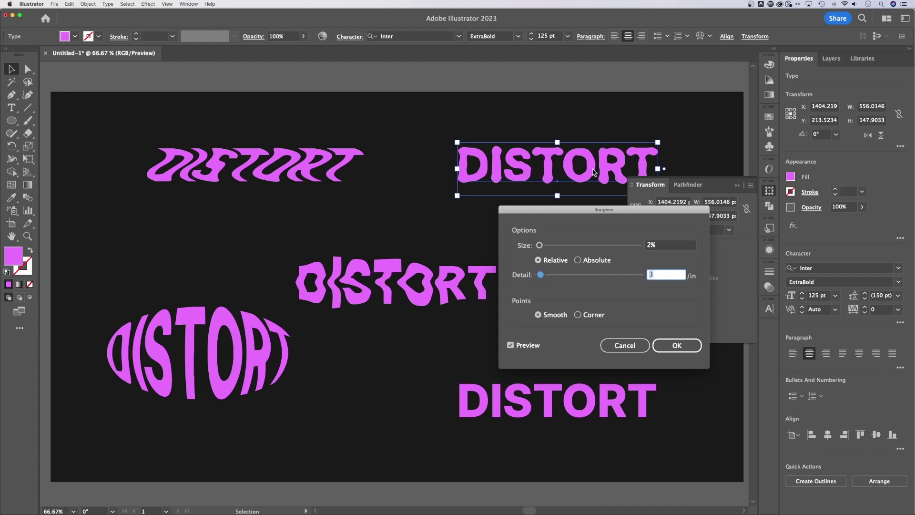
pyautogui.click(677, 345)
pyautogui.click(576, 238)
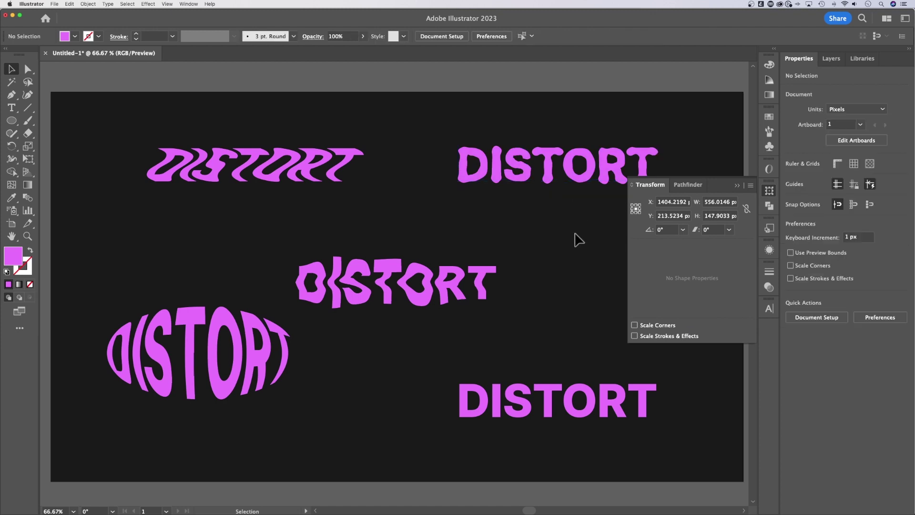
pyautogui.press('super+equal')
pyautogui.press('super+equal')
pyautogui.moveTo(640, 127); pyautogui.dragTo(280, 317)
pyautogui.click(364, 198)
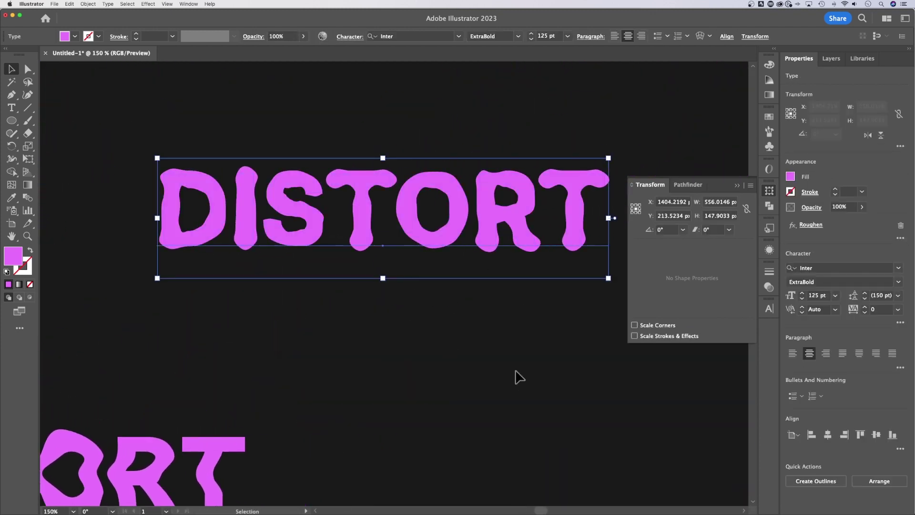
pyautogui.click(540, 377)
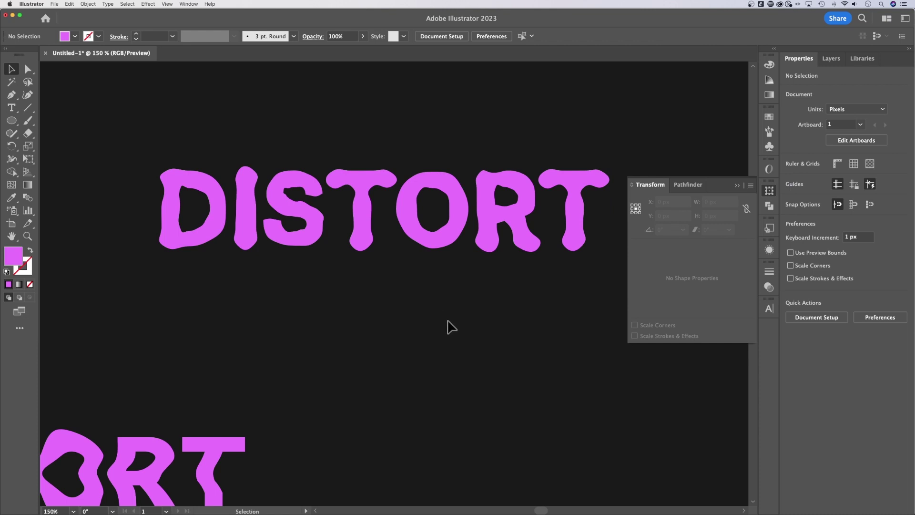
pyautogui.click(246, 169)
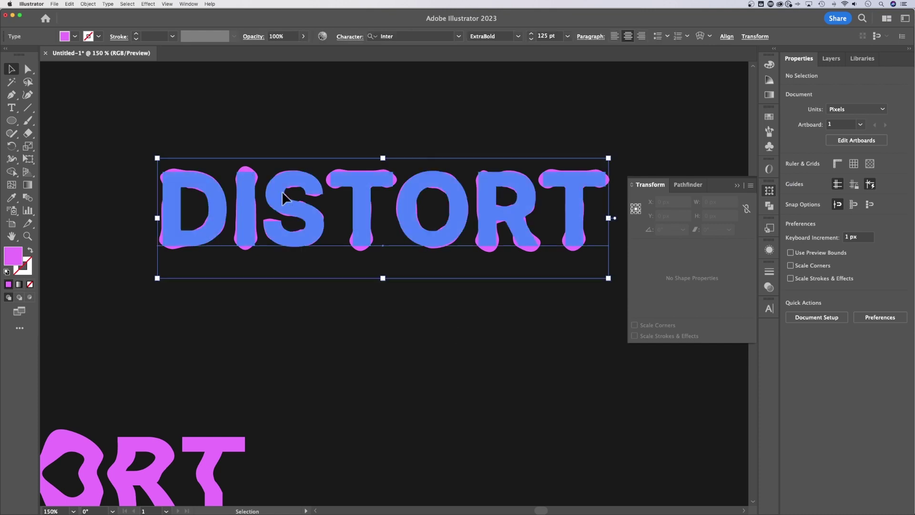
pyautogui.click(148, 4)
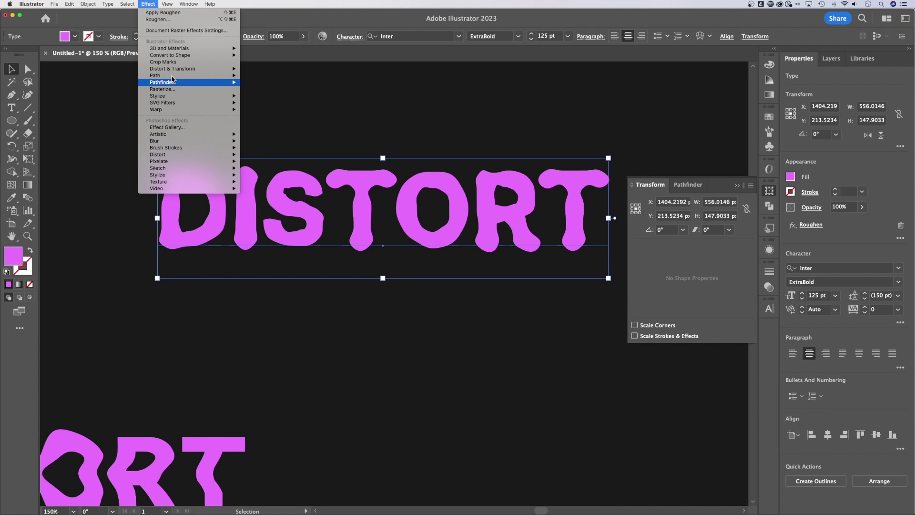
pyautogui.moveTo(177, 69)
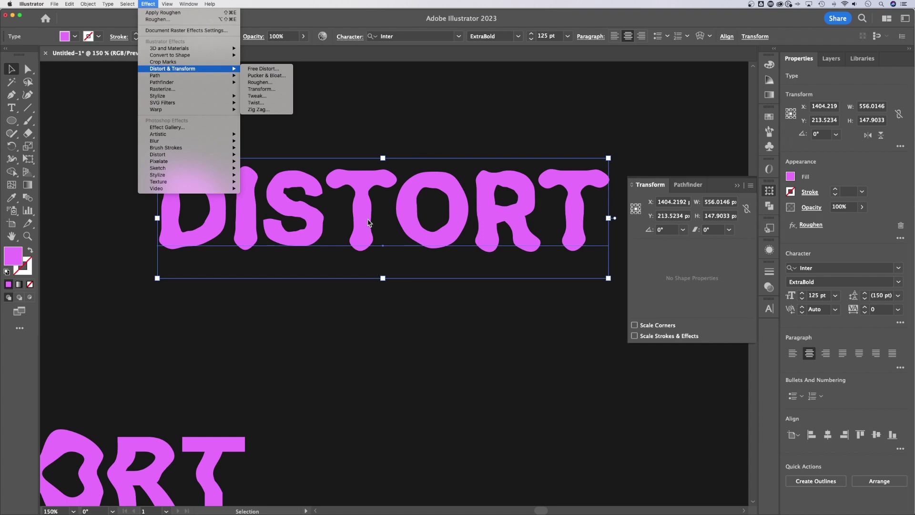
pyautogui.click(446, 209)
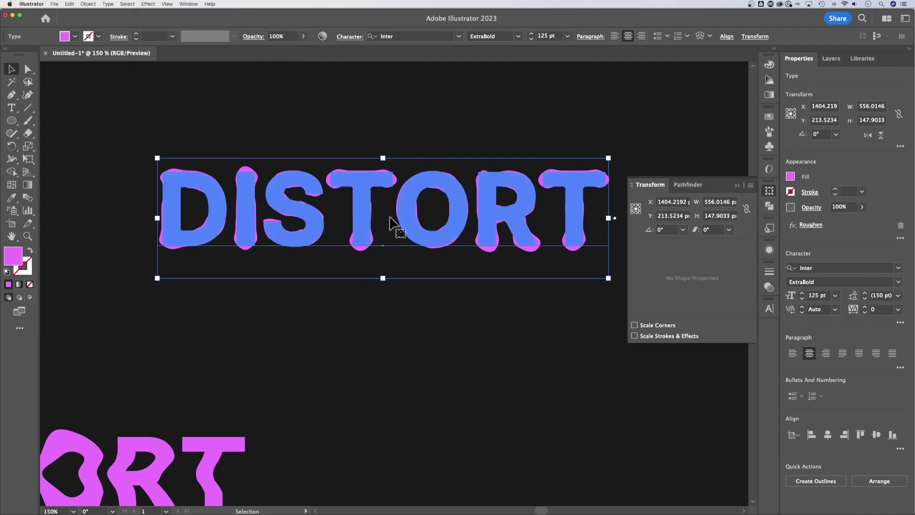
# Toggle the DISTORT text's Roughen effect off and on, then confirm its 2% size and 3/in detail unchanged.
pyautogui.click(188, 5)
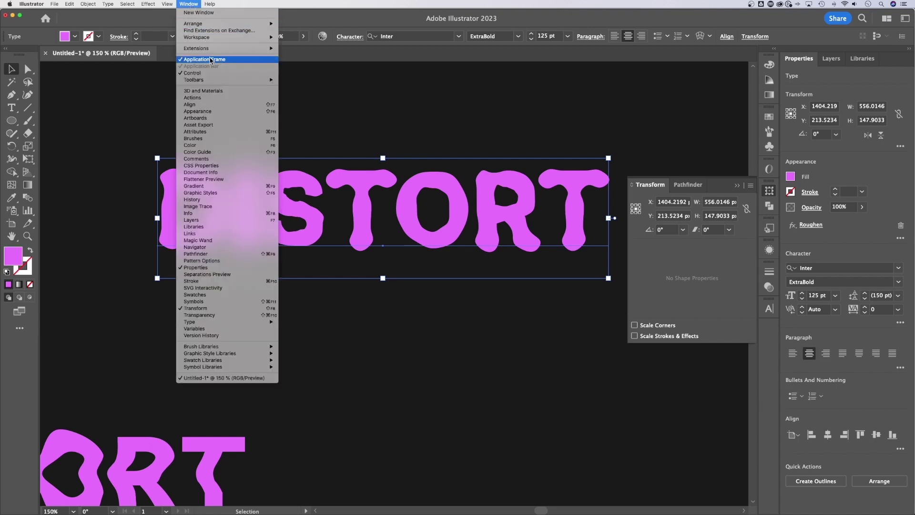
pyautogui.click(197, 111)
pyautogui.click(574, 277)
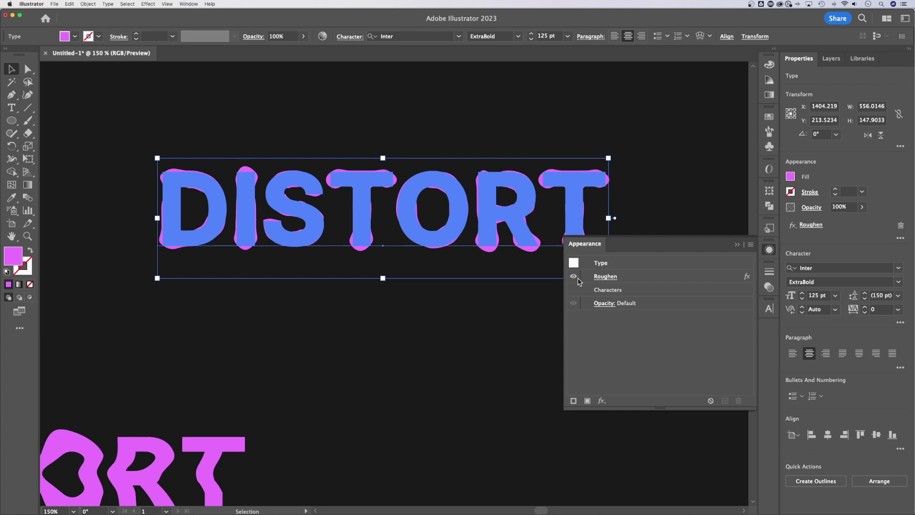
pyautogui.click(574, 277)
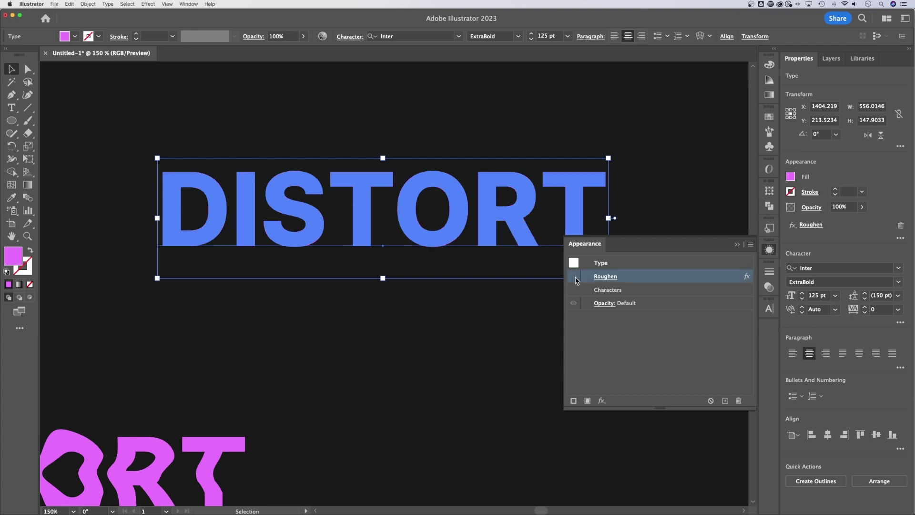
pyautogui.click(575, 277)
pyautogui.click(605, 276)
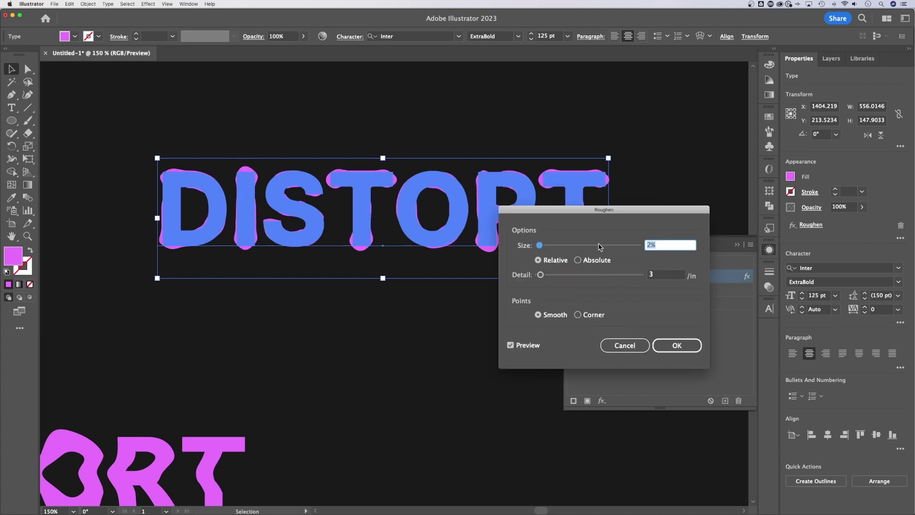
pyautogui.moveTo(596, 212); pyautogui.dragTo(635, 231)
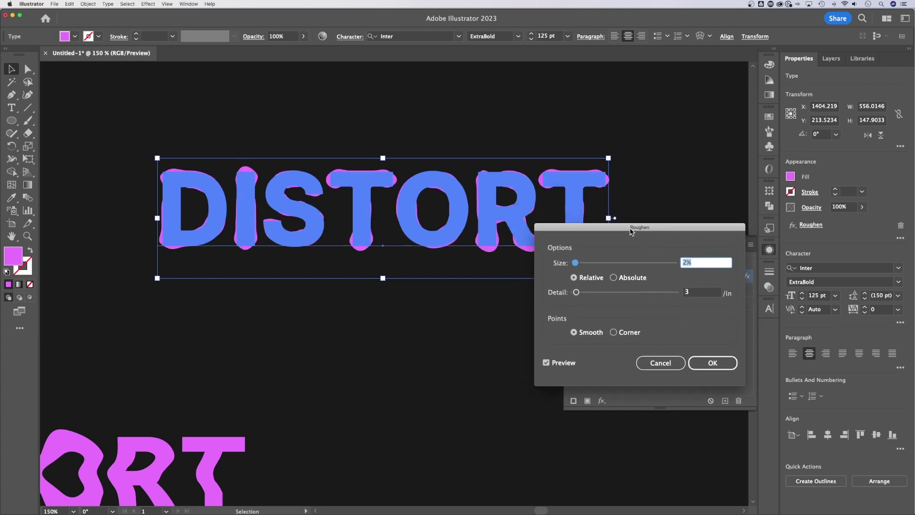
pyautogui.click(716, 363)
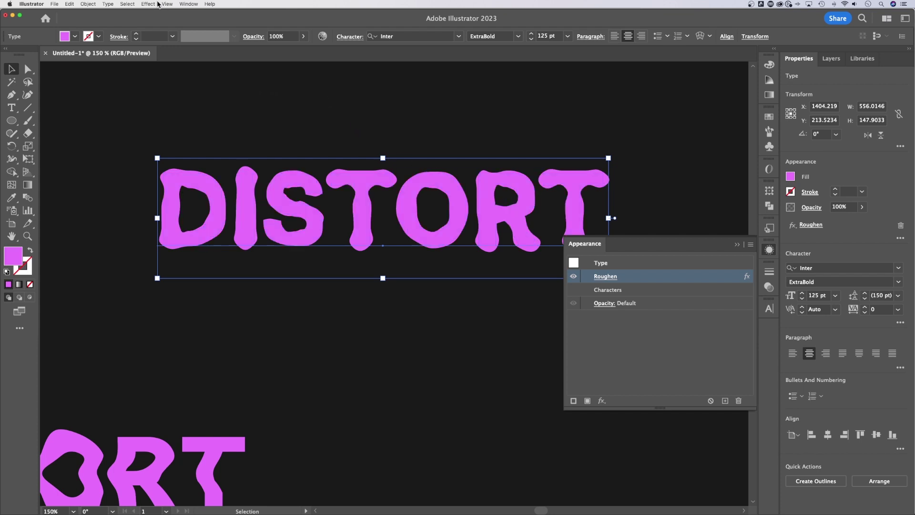
# Add a 12° Twist effect on top of Roughen to the top-right DISTORT, then deselect it.
pyautogui.click(148, 4)
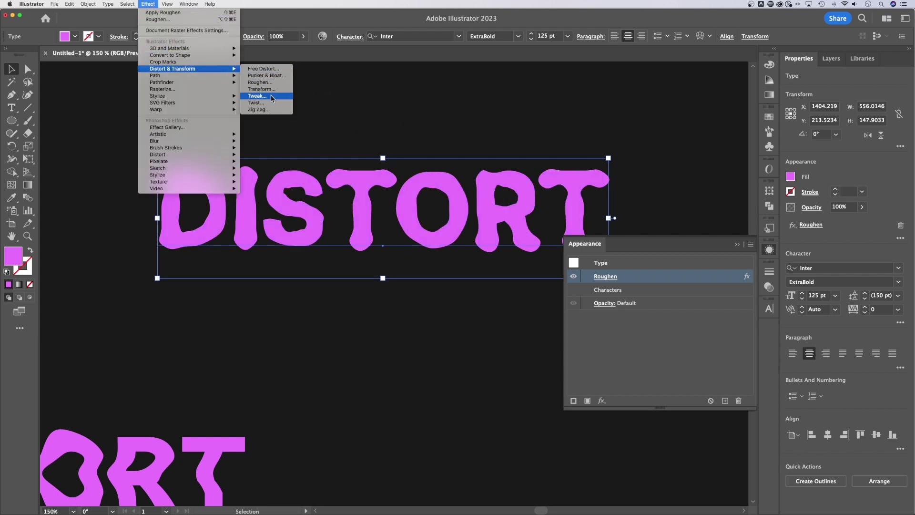
pyautogui.click(270, 103)
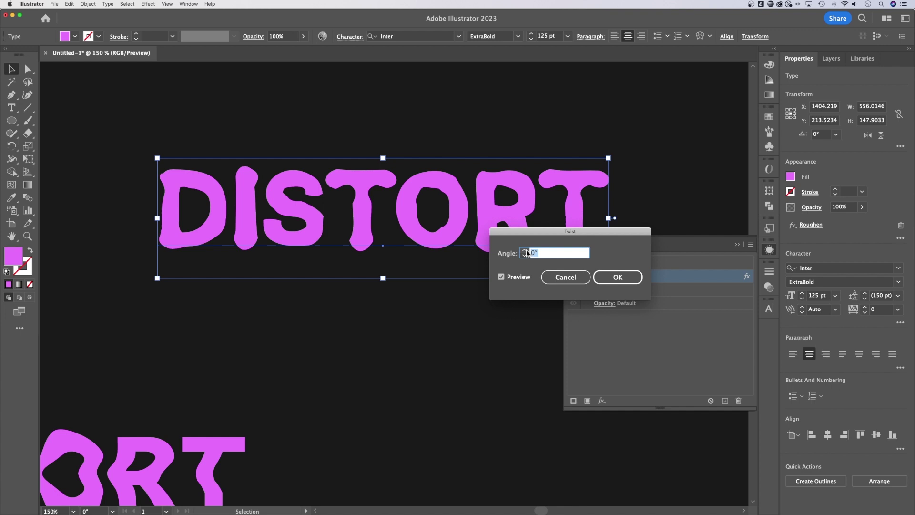
pyautogui.write('7')
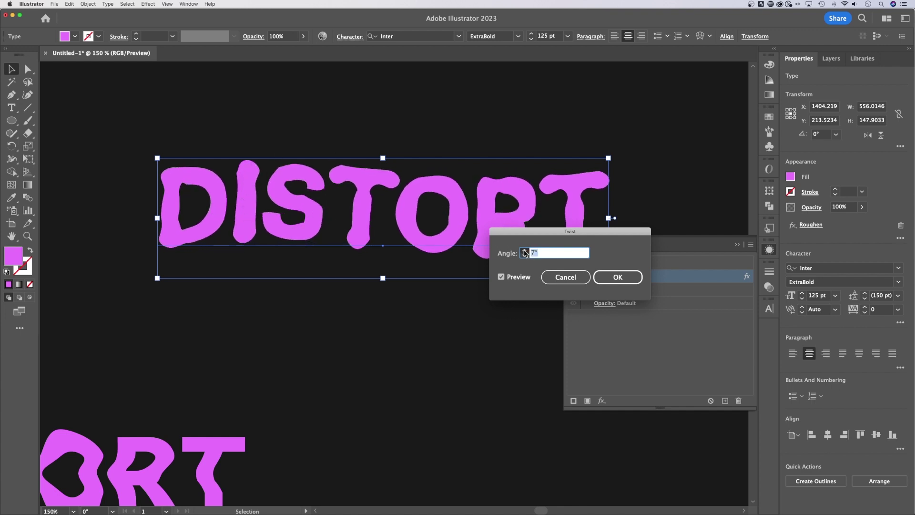
pyautogui.click(524, 251)
pyautogui.click(524, 251)
pyautogui.click(524, 251)
pyautogui.click(524, 251)
pyautogui.click(524, 251)
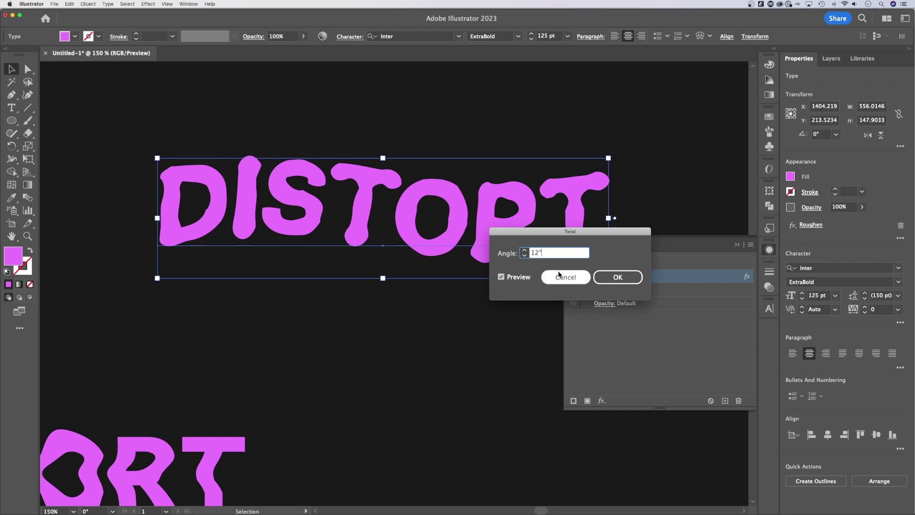
pyautogui.click(618, 277)
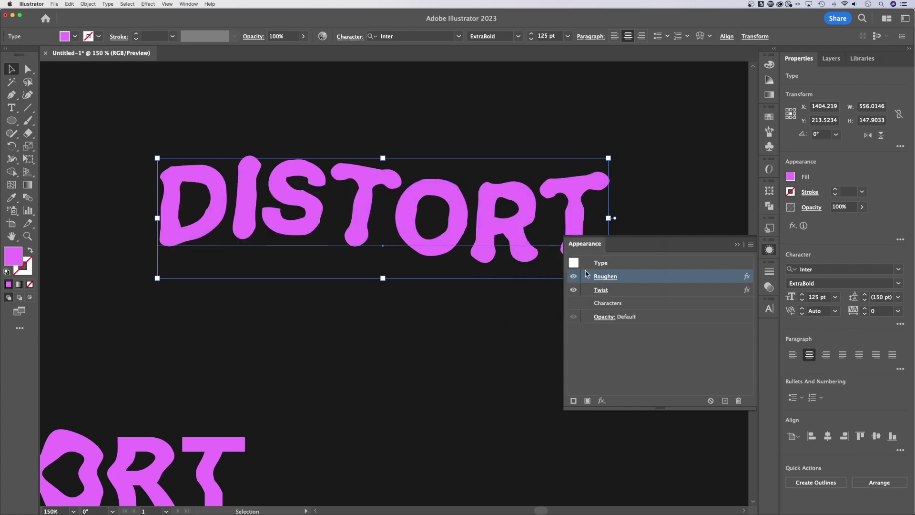
pyautogui.click(737, 247)
pyautogui.click(619, 337)
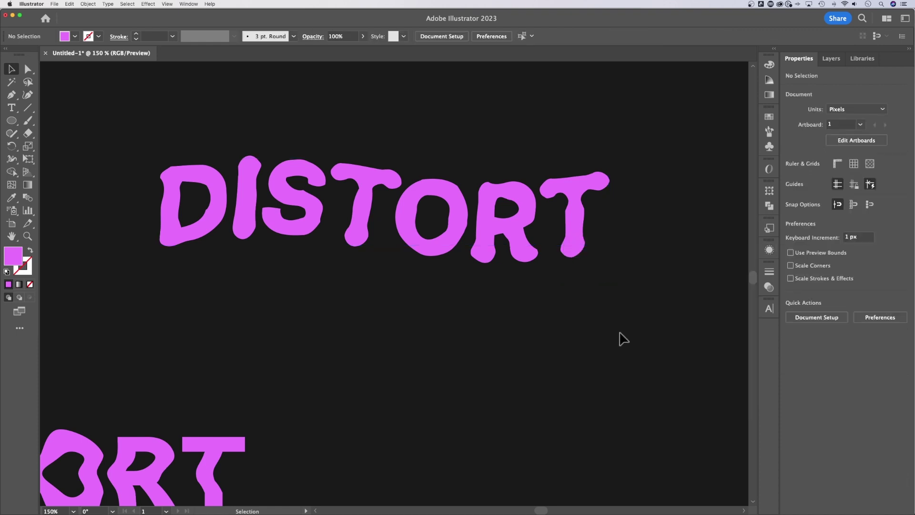
# Zoom out to all five texts and show the top-left warped DISTORT's appearance list.
pyautogui.press('super+minus')
pyautogui.press('super+minus')
pyautogui.moveTo(280, 299); pyautogui.dragTo(418, 258)
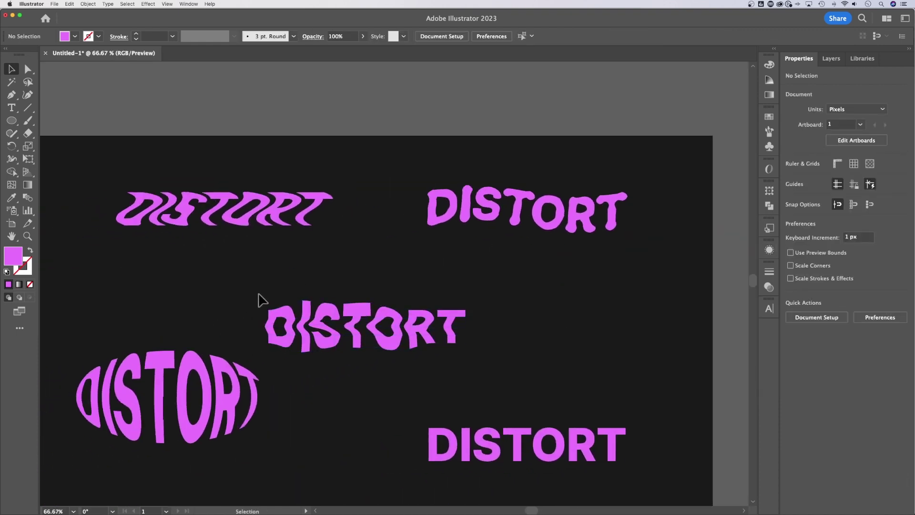
pyautogui.click(245, 223)
pyautogui.click(188, 4)
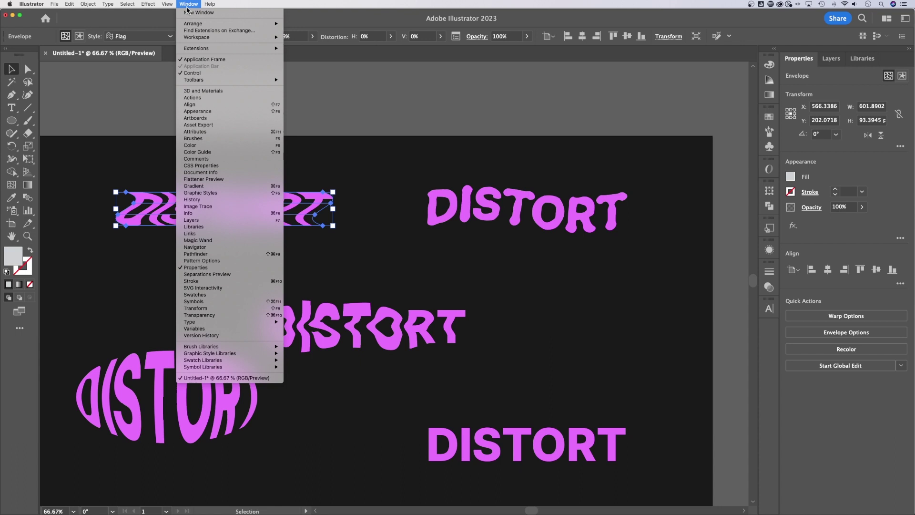
pyautogui.click(200, 119)
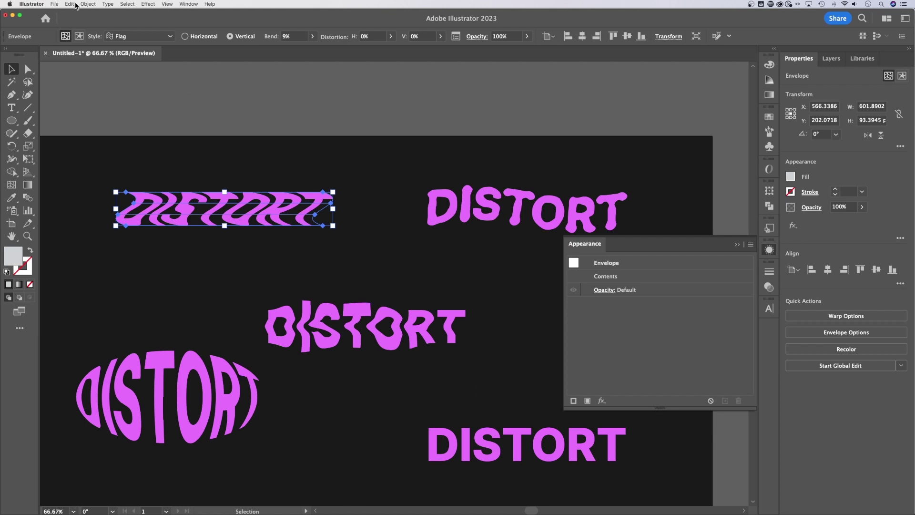
# Inspect the Envelope Distort commands and options of the warped text without changing anything.
pyautogui.click(88, 4)
pyautogui.moveTo(118, 215)
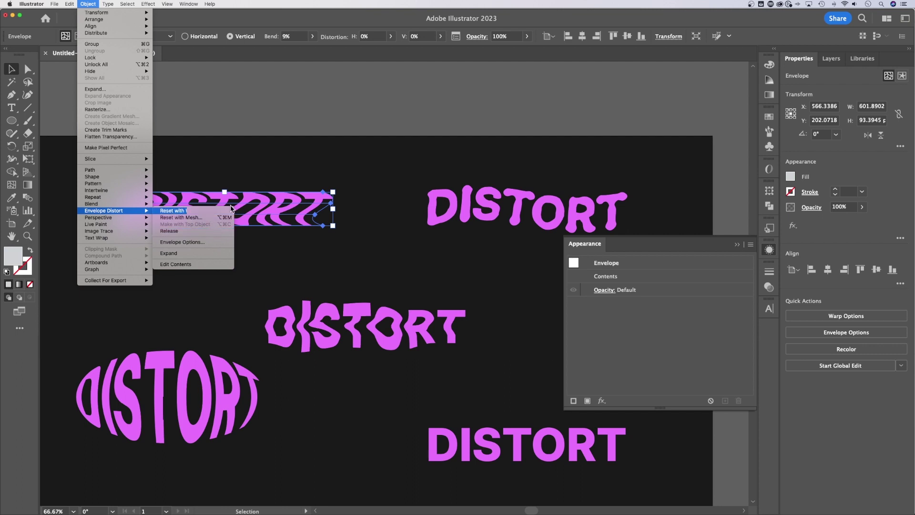
pyautogui.click(282, 193)
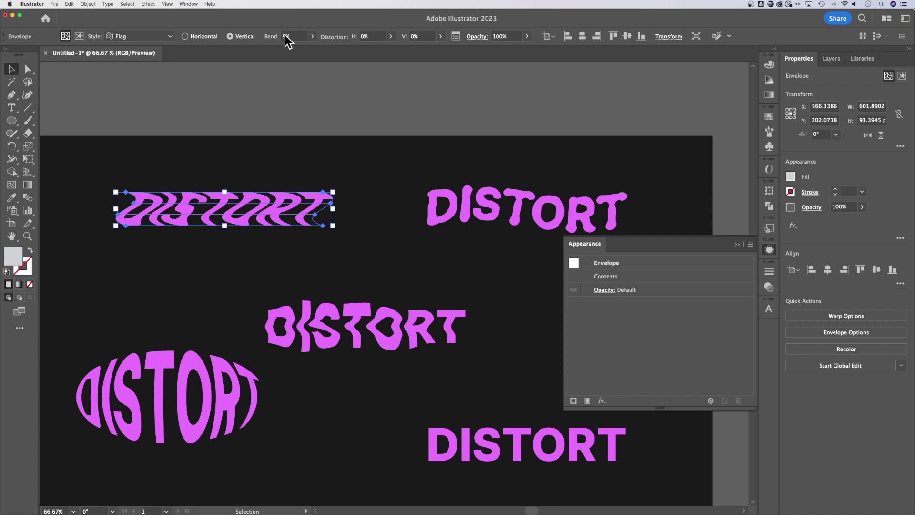
pyautogui.click(456, 36)
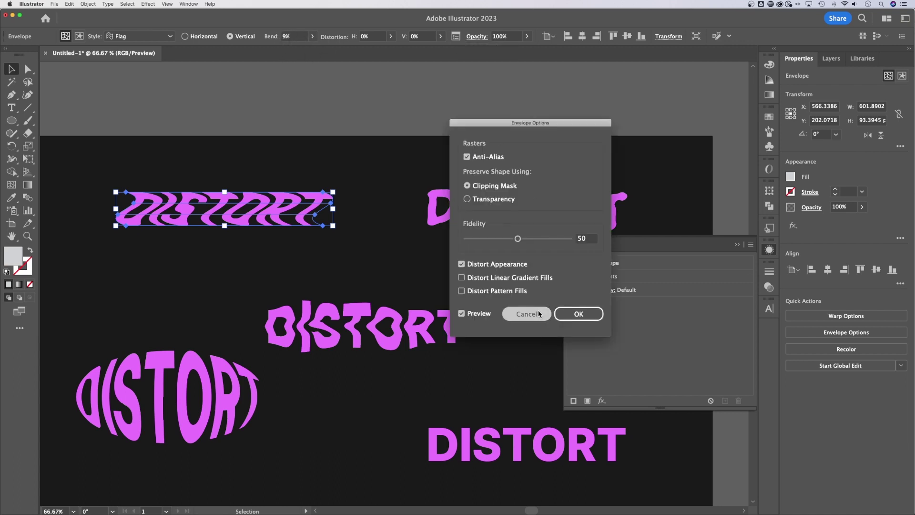
pyautogui.click(525, 313)
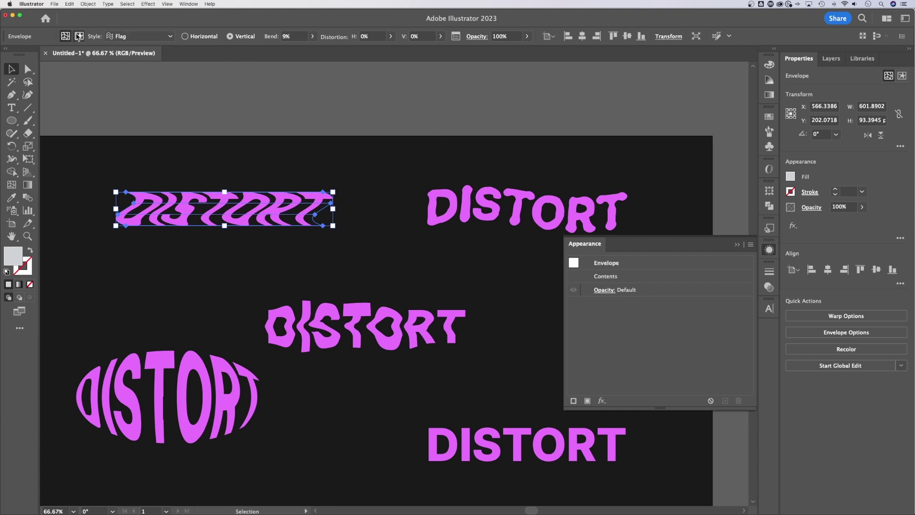
# Review the warp styles keeping the 9% Flag warp, then select the top-right roughened, twisted DISTORT.
pyautogui.click(121, 36)
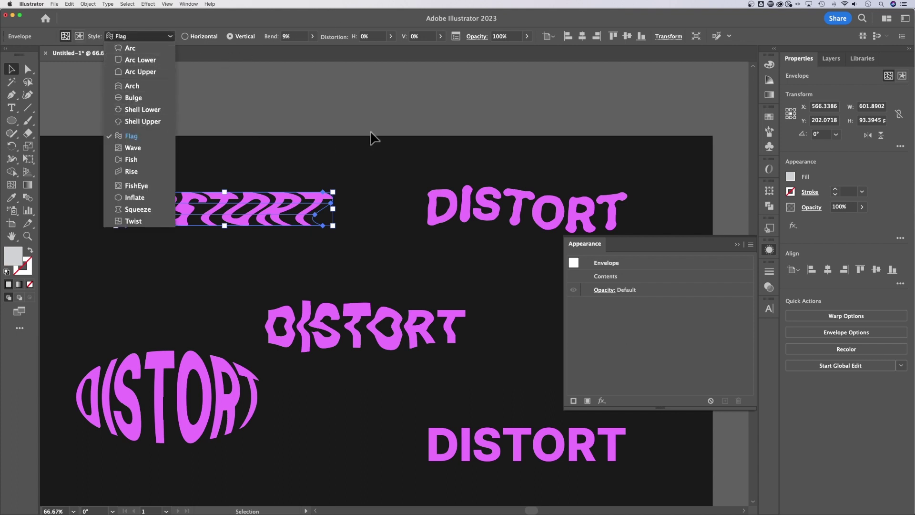
pyautogui.click(409, 153)
pyautogui.click(389, 160)
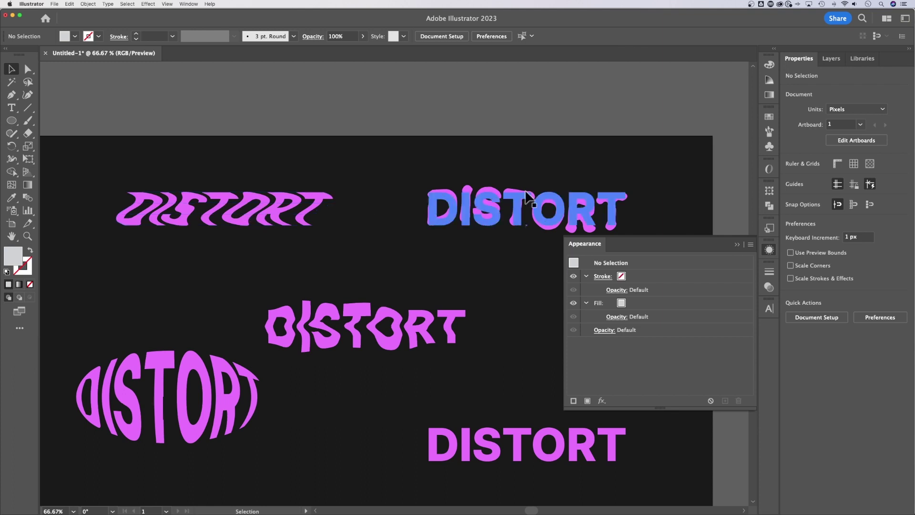
pyautogui.click(550, 209)
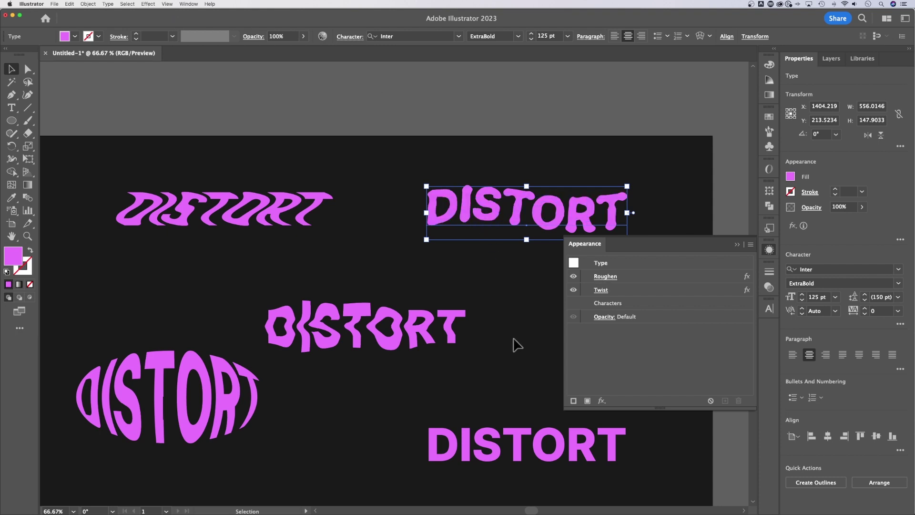
# At 100% zoom, convert the plain bottom DISTORT text into outlined letter shapes.
pyautogui.click(511, 344)
pyautogui.moveTo(510, 344); pyautogui.dragTo(400, 224)
pyautogui.press('super+1')
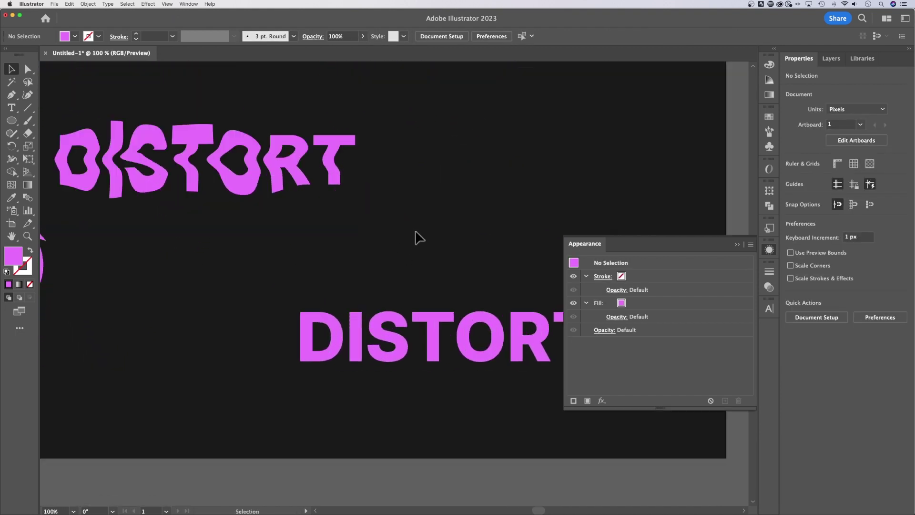
pyautogui.click(398, 310)
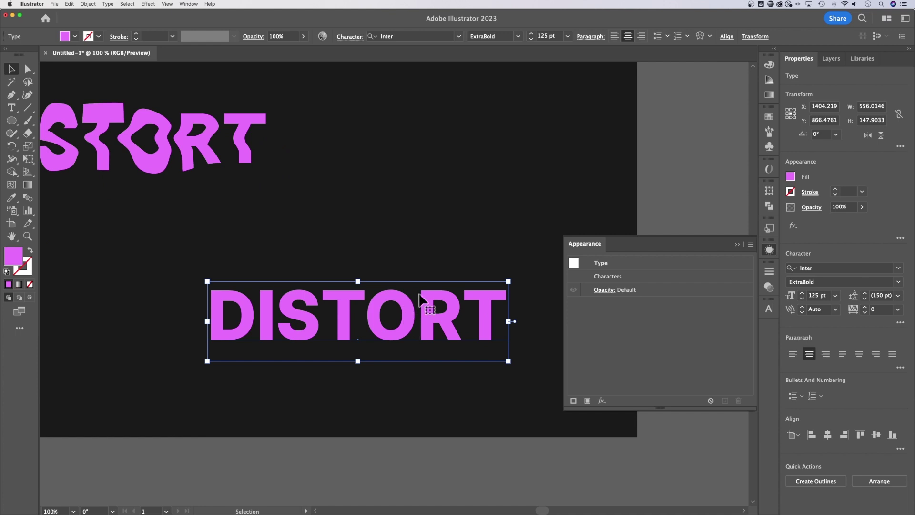
pyautogui.click(807, 483)
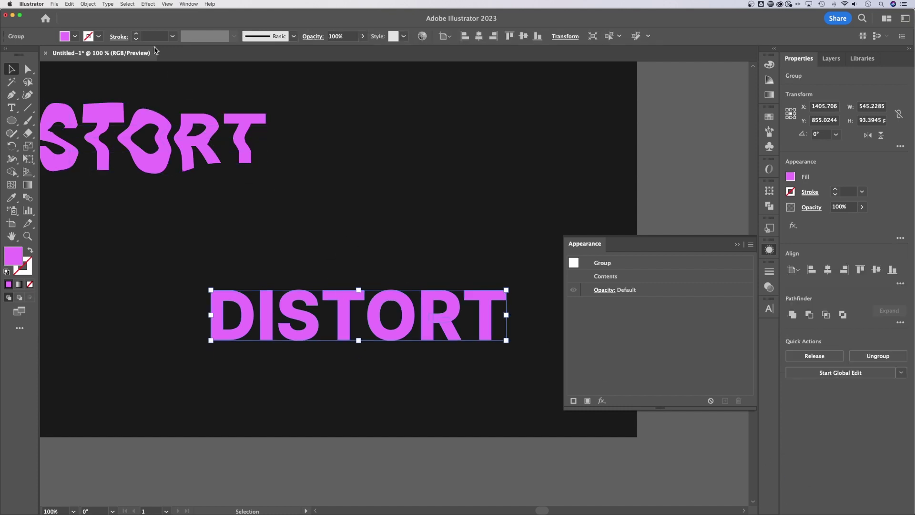
# Look through the Type menu without choosing anything, then switch to Direct Selection (A).
pyautogui.click(108, 4)
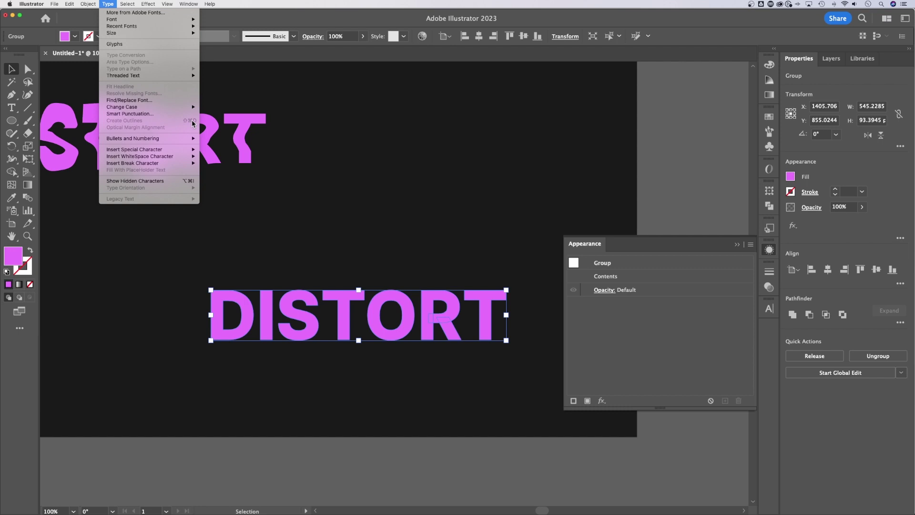
pyautogui.click(353, 206)
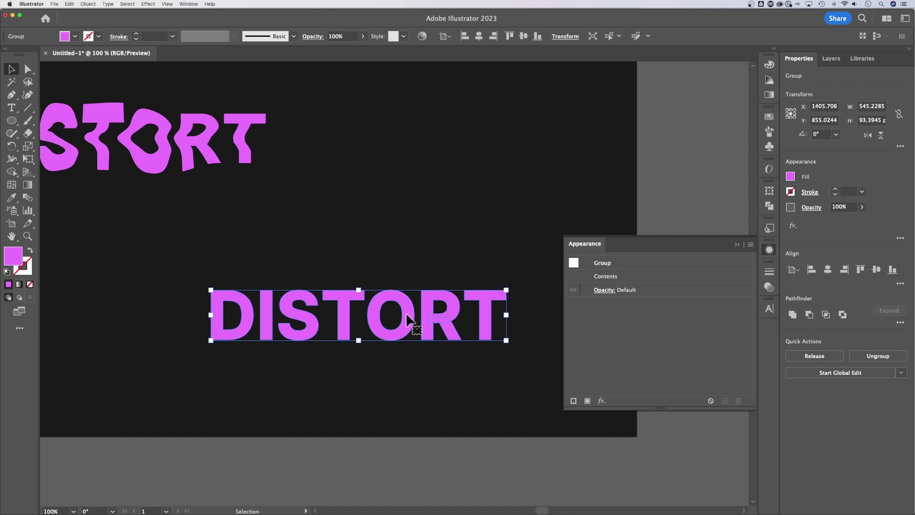
pyautogui.press('a')
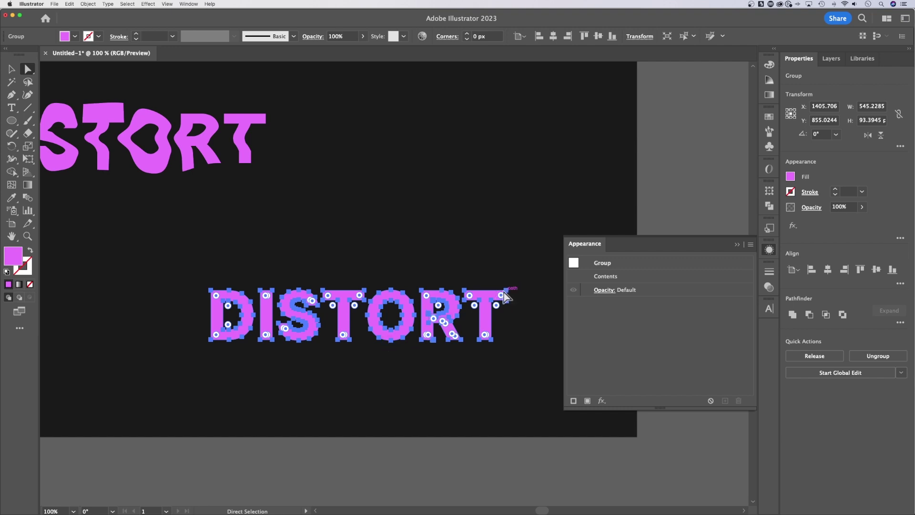
pyautogui.scroll(6, 505, 296)
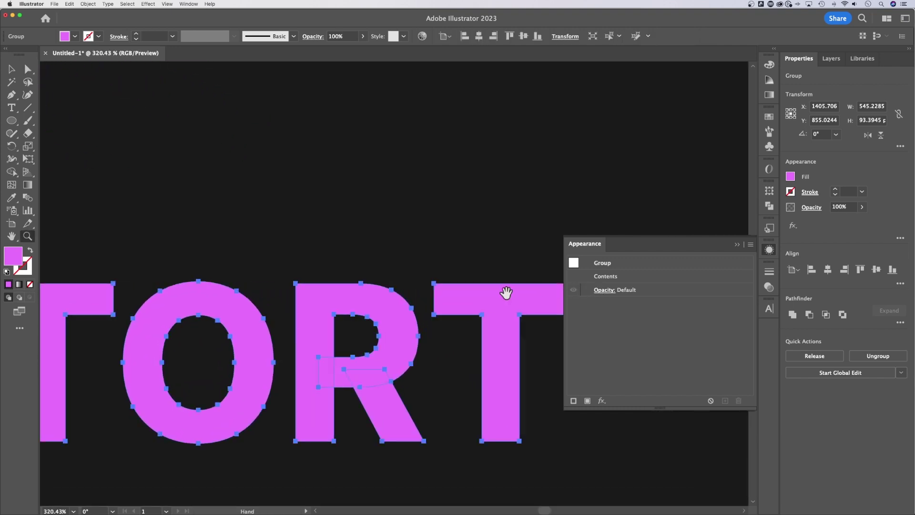
pyautogui.moveTo(506, 293); pyautogui.dragTo(398, 283)
pyautogui.press('a')
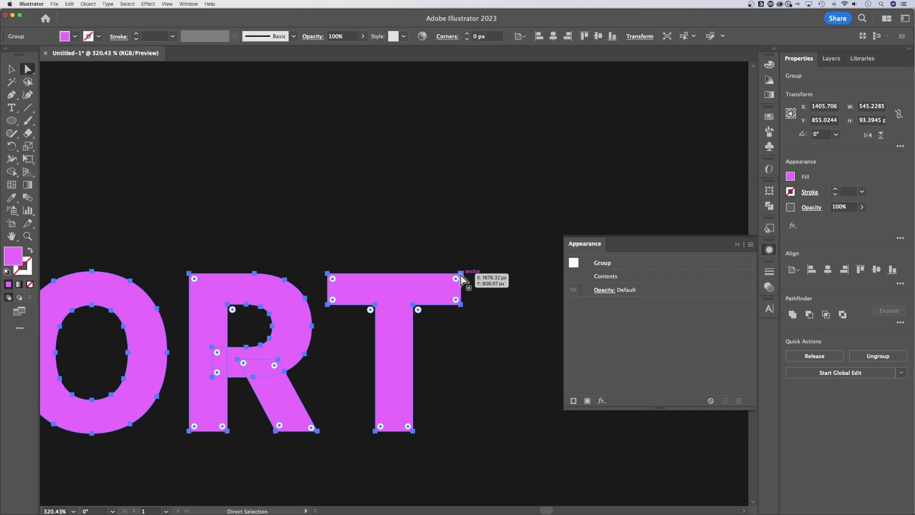
pyautogui.moveTo(496, 250); pyautogui.dragTo(321, 284)
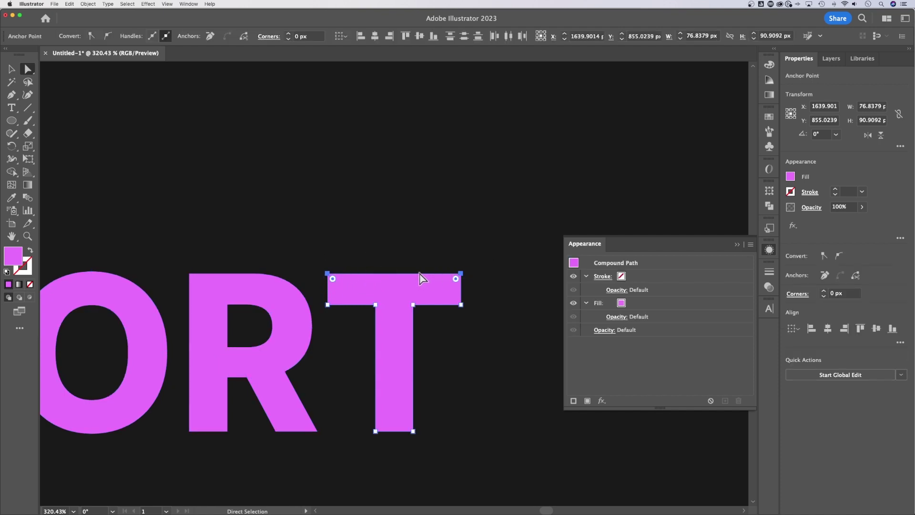
pyautogui.moveTo(418, 273); pyautogui.dragTo(421, 228)
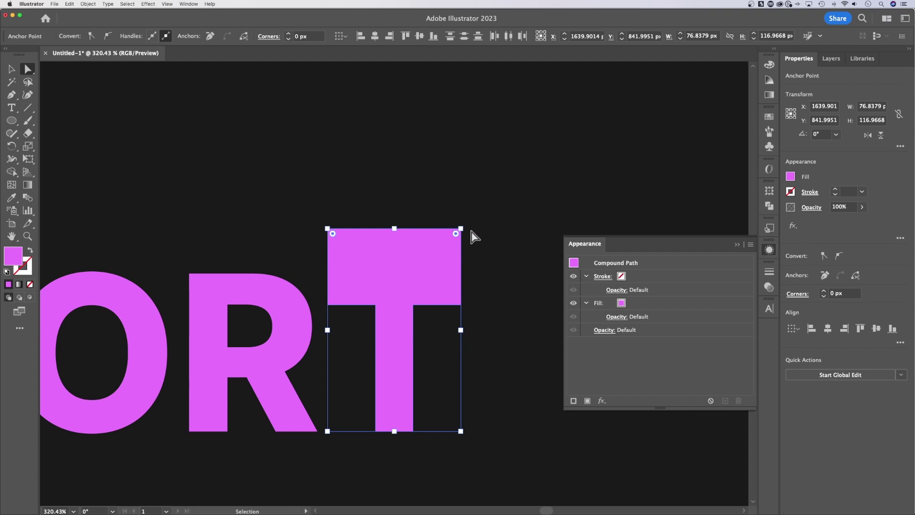
pyautogui.moveTo(476, 215); pyautogui.dragTo(523, 189)
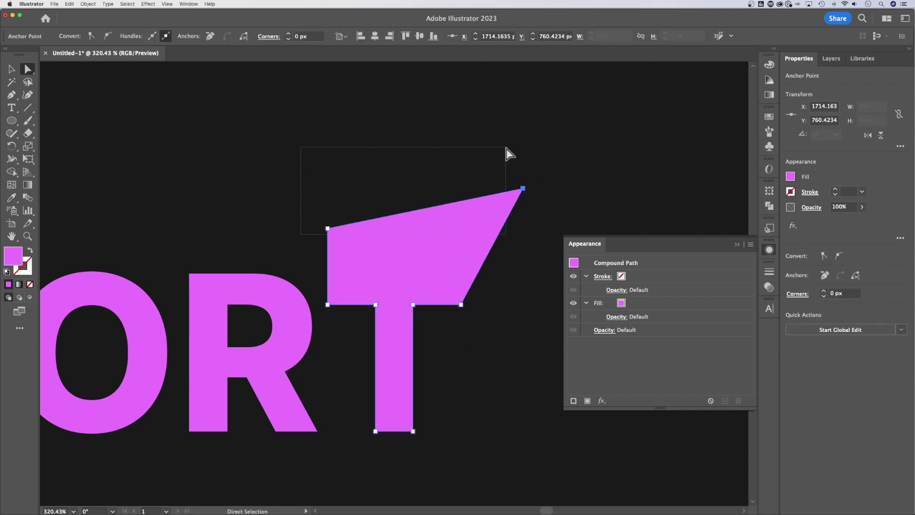
pyautogui.moveTo(507, 148); pyautogui.dragTo(506, 150)
pyautogui.moveTo(523, 188); pyautogui.dragTo(582, 220)
pyautogui.press('super+z')
pyautogui.press('super+z')
pyautogui.press('super+z')
pyautogui.press('super+z')
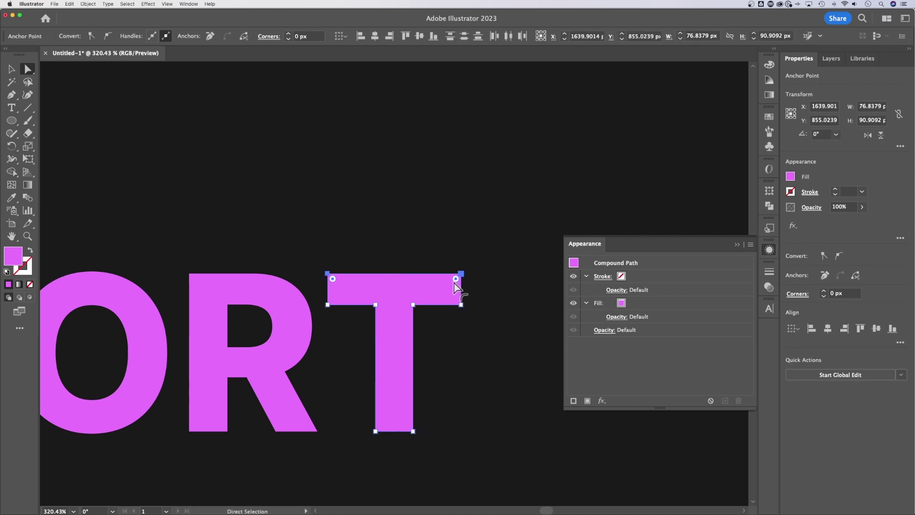
# Round the T's two top corners to an 8.5841 px radius and pan toward the R.
pyautogui.moveTo(456, 279); pyautogui.dragTo(429, 301)
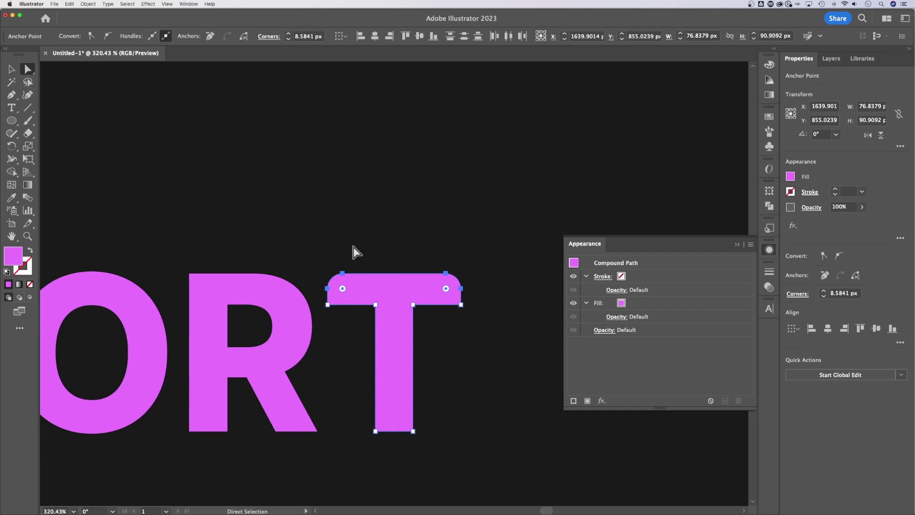
pyautogui.press('space')
pyautogui.moveTo(254, 237); pyautogui.dragTo(388, 203)
pyautogui.moveTo(490, 187); pyautogui.dragTo(448, 191)
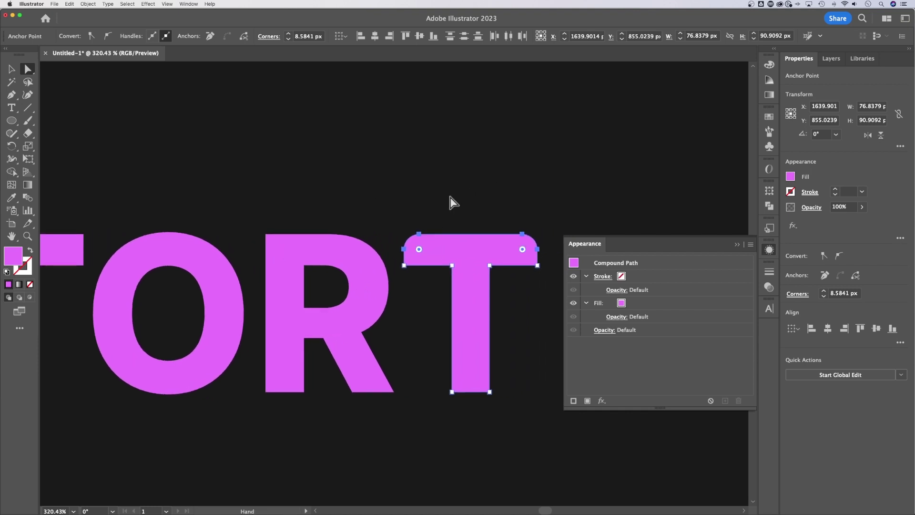
# Select the R, try moving one of its inner anchors, then reselect the R.
pyautogui.click(358, 268)
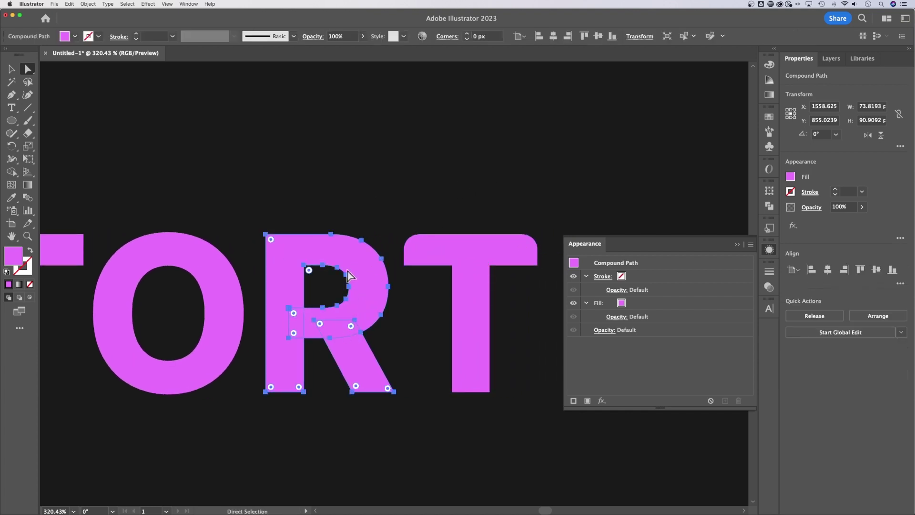
pyautogui.moveTo(314, 319); pyautogui.dragTo(314, 319)
pyautogui.click(394, 331)
pyautogui.click(364, 358)
# Unite the R's overlapping paths with Pathfinder, then drag its leg anchor about 9.6 px down-left.
pyautogui.click(196, 4)
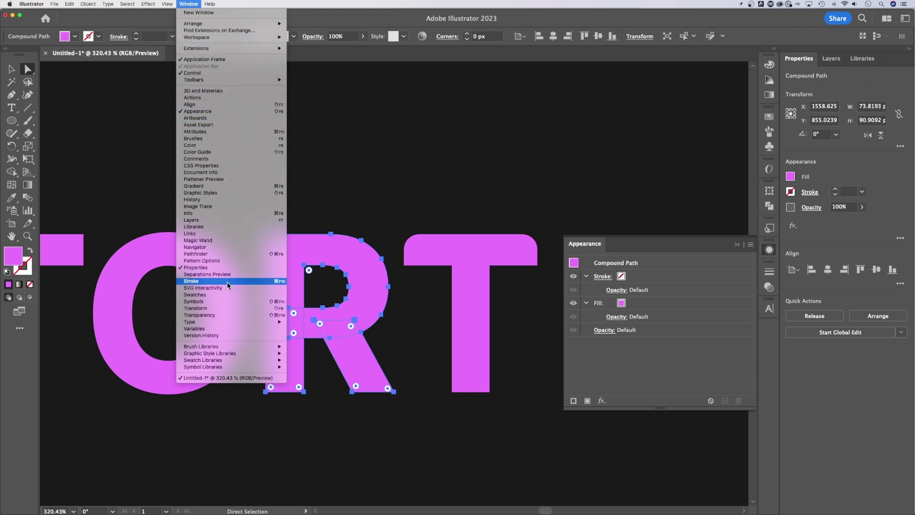
pyautogui.click(227, 254)
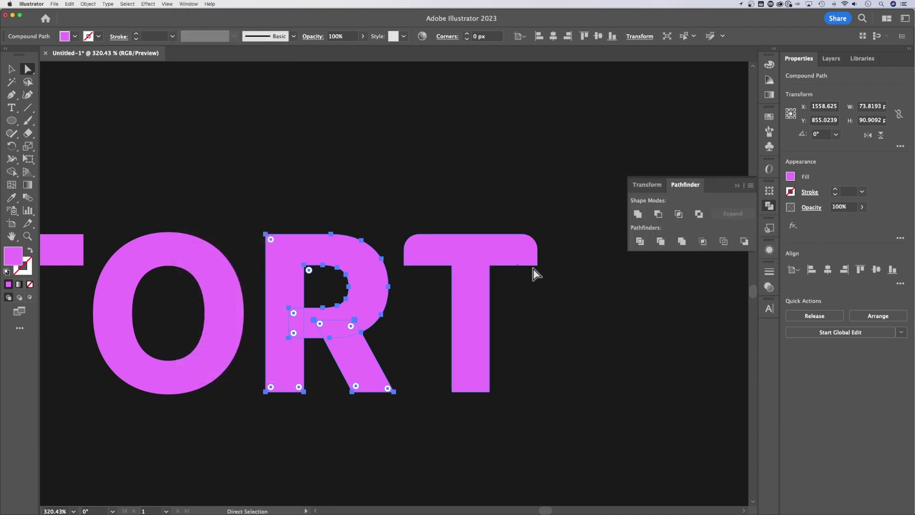
pyautogui.click(638, 214)
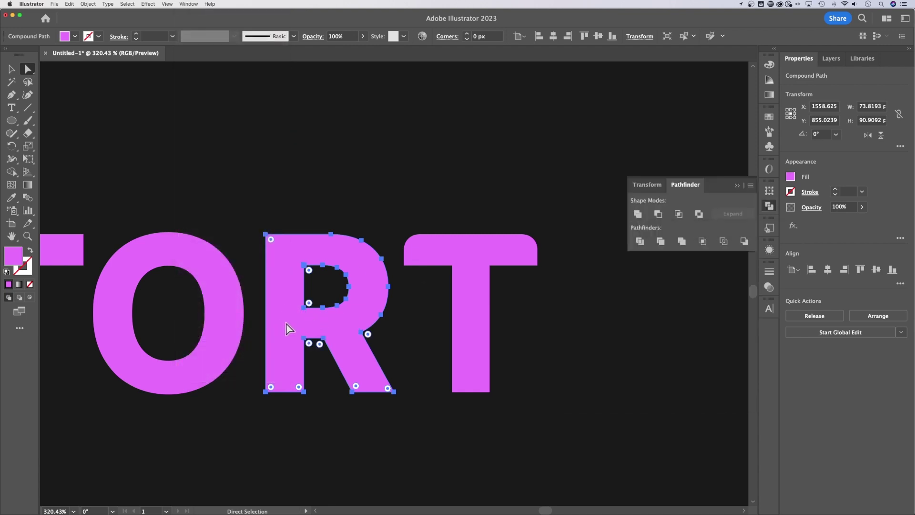
pyautogui.click(330, 338)
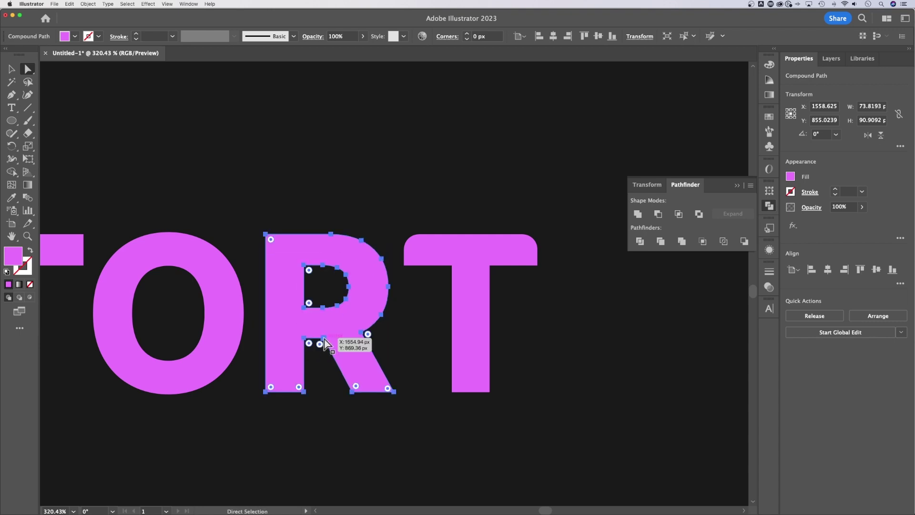
pyautogui.moveTo(325, 341); pyautogui.dragTo(316, 357)
# Pull the D's two left anchors outward, extending the D 14.9 px further left.
pyautogui.click(416, 342)
pyautogui.hscroll(-6, 505, 328)
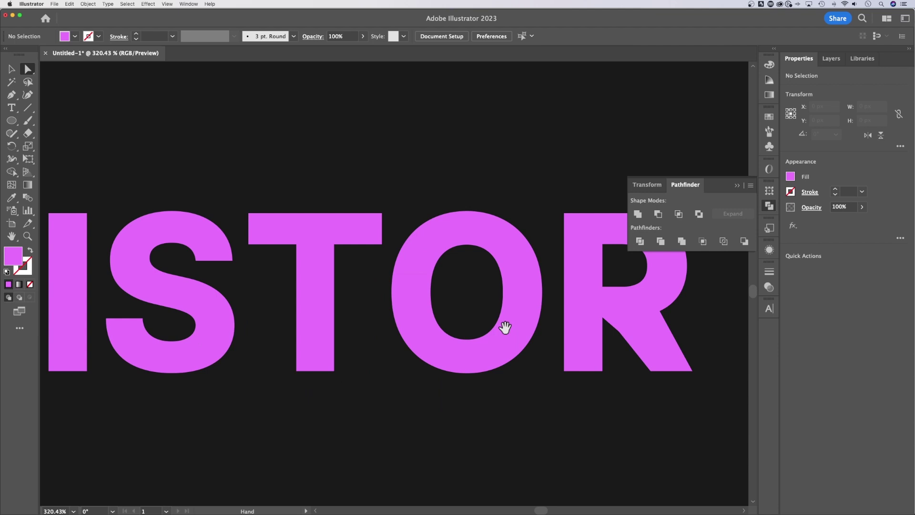
pyautogui.hscroll(-4, 505, 328)
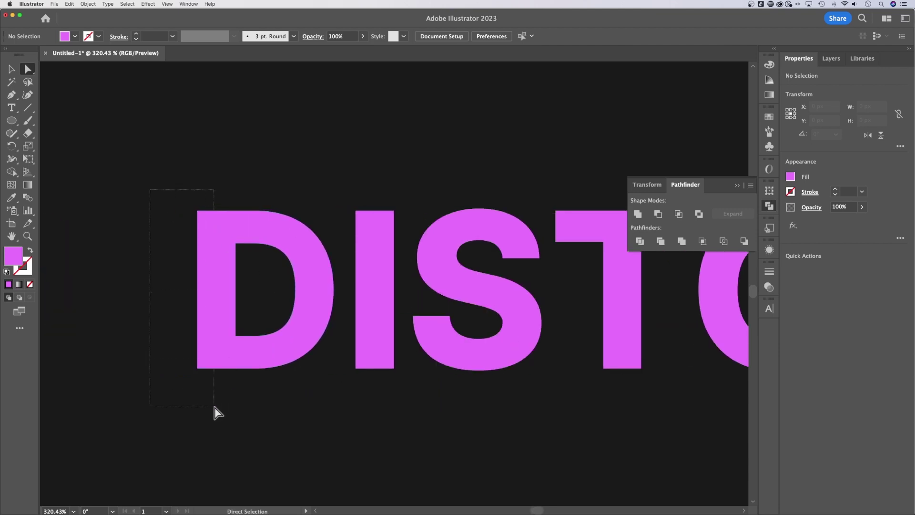
pyautogui.moveTo(214, 407); pyautogui.dragTo(214, 406)
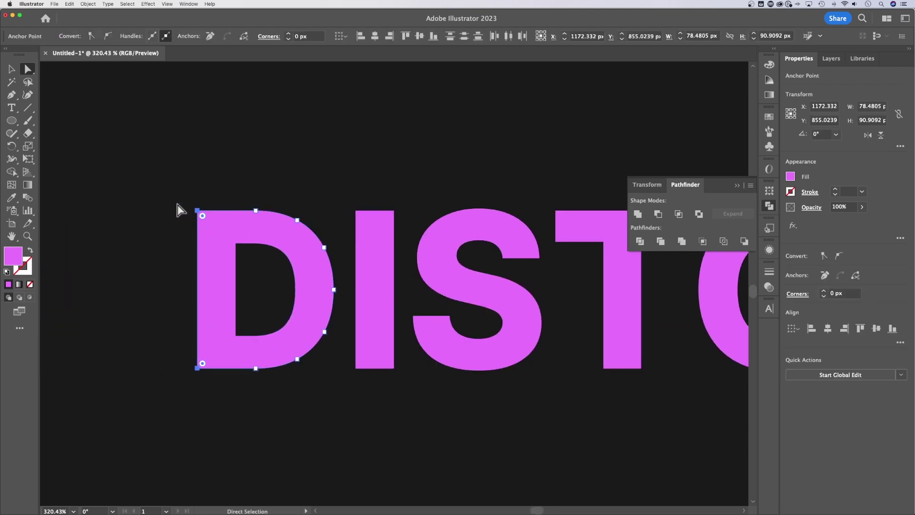
pyautogui.moveTo(197, 305); pyautogui.dragTo(173, 307)
# Widen the I to 25.47 px by dragging its left anchors out, then select the S.
pyautogui.moveTo(348, 190); pyautogui.dragTo(370, 381)
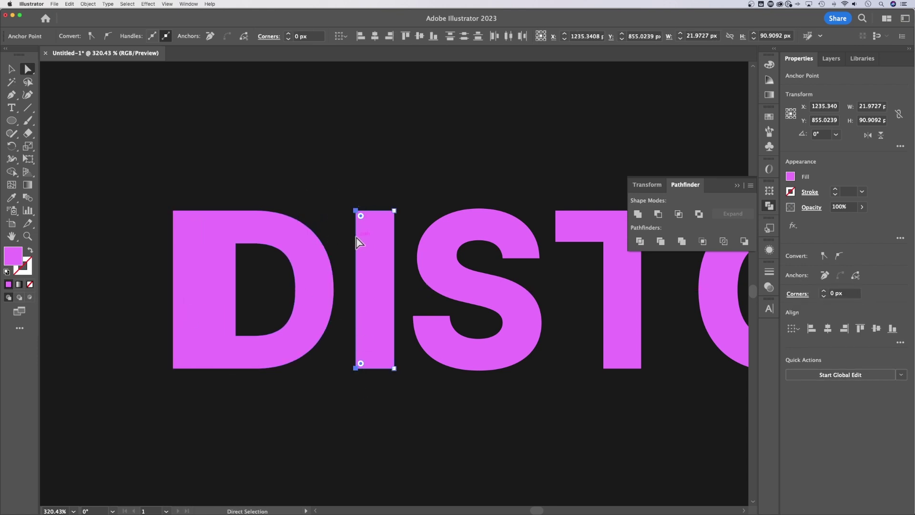
pyautogui.moveTo(357, 235); pyautogui.dragTo(350, 235)
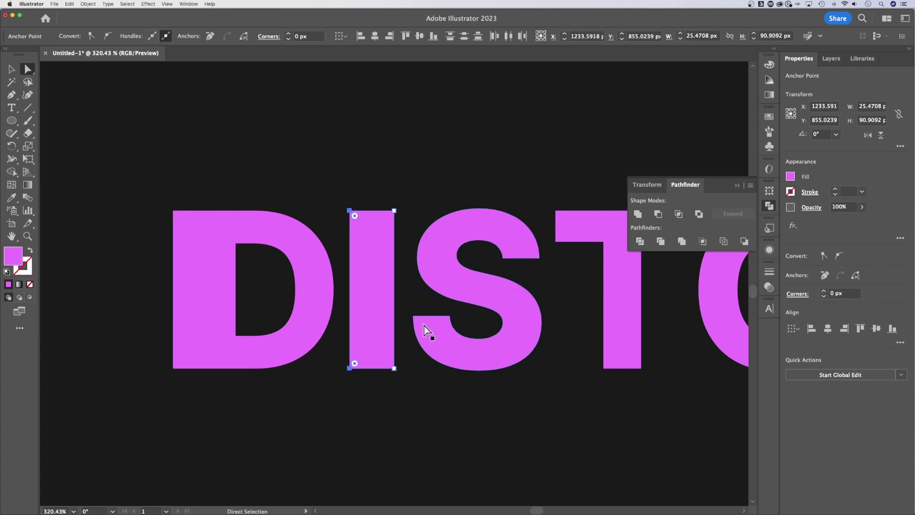
pyautogui.click(445, 261)
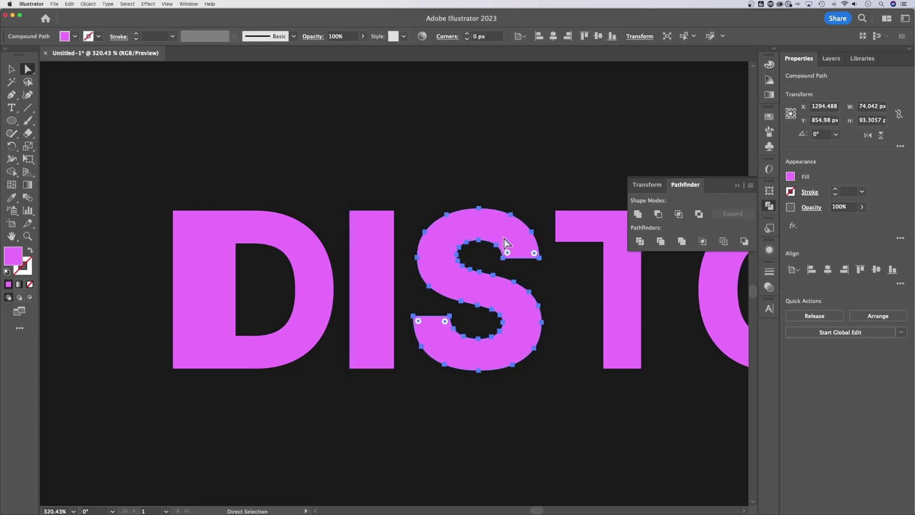
pyautogui.hscroll(3, 487, 239)
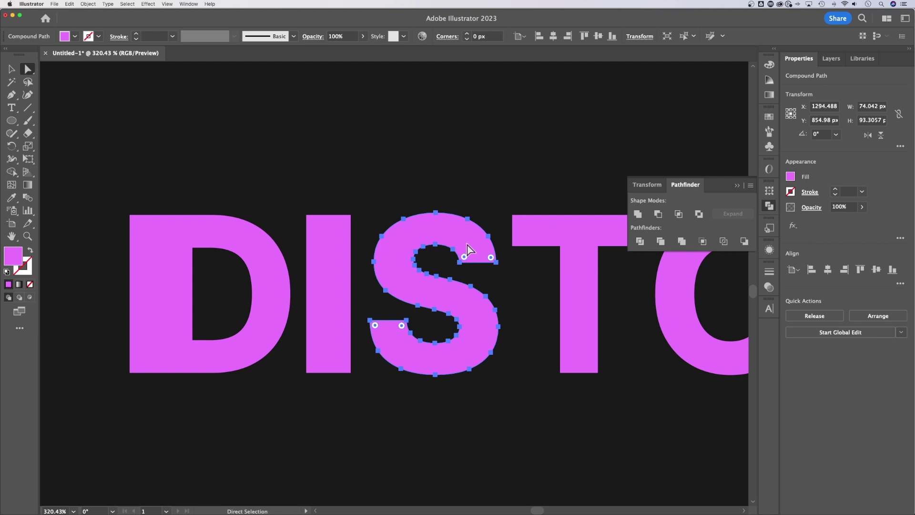
# Simplify the outlined S with Object > Path > Simplify, adjusting the slider to leave 14 anchor points.
pyautogui.click(88, 4)
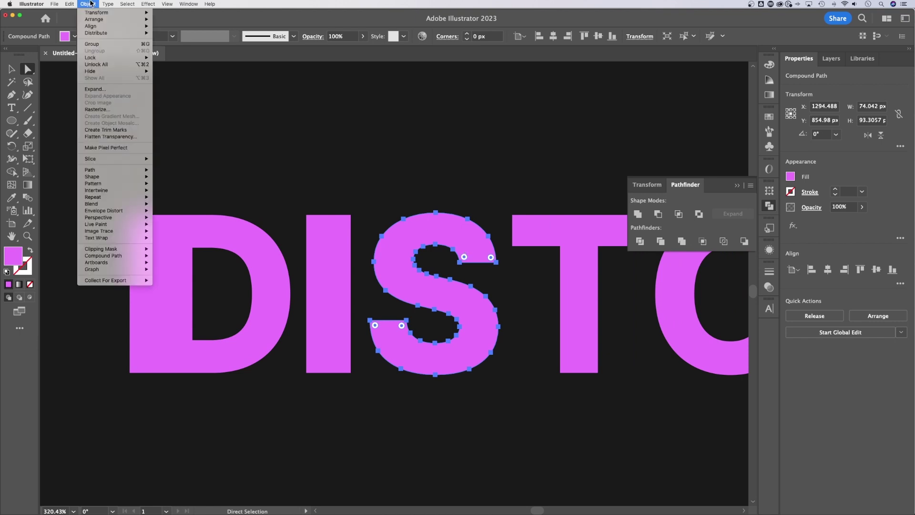
pyautogui.moveTo(104, 170)
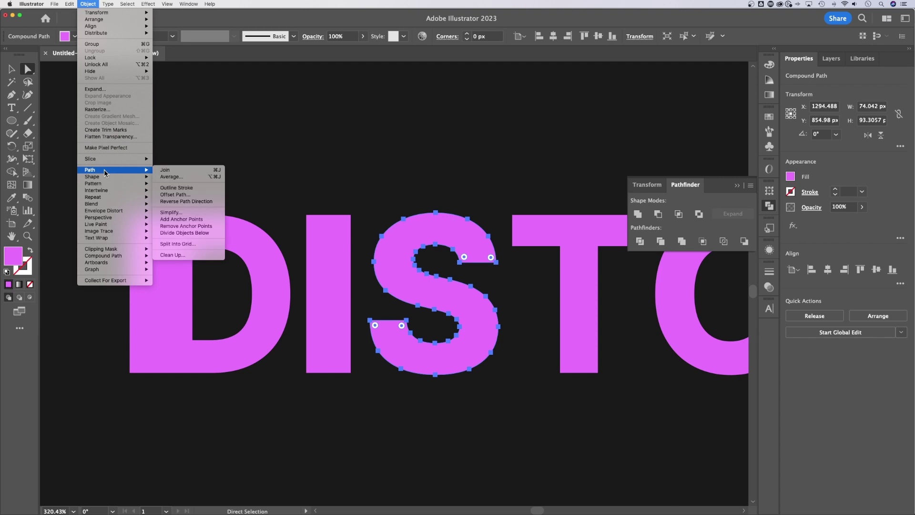
pyautogui.click(190, 212)
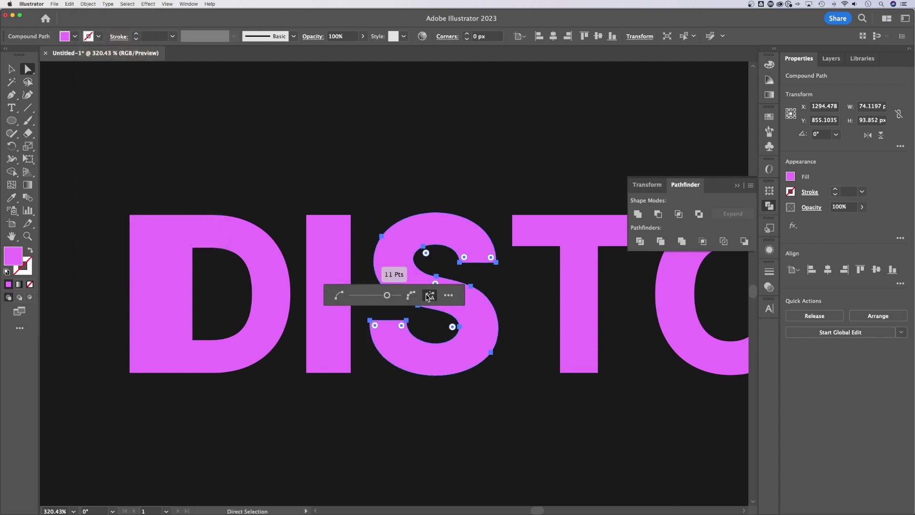
pyautogui.moveTo(332, 292); pyautogui.dragTo(335, 144)
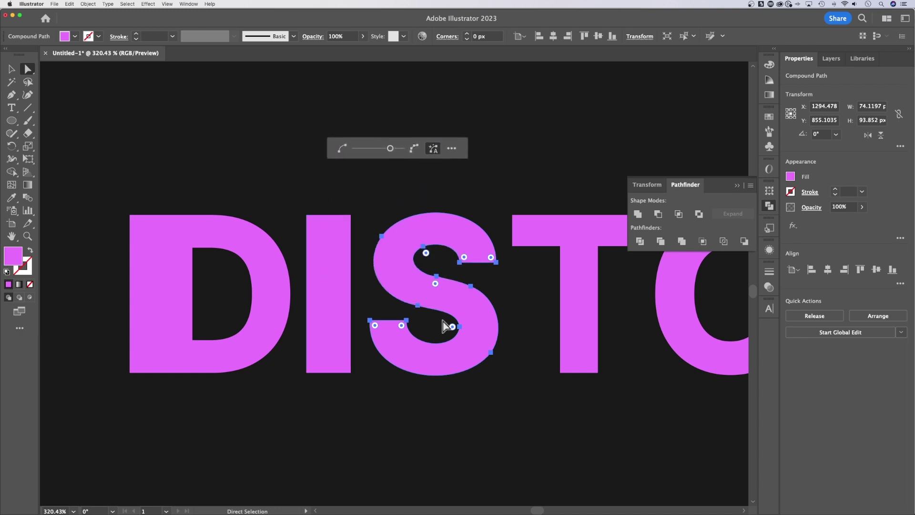
pyautogui.click(390, 148)
pyautogui.moveTo(406, 150); pyautogui.dragTo(355, 149)
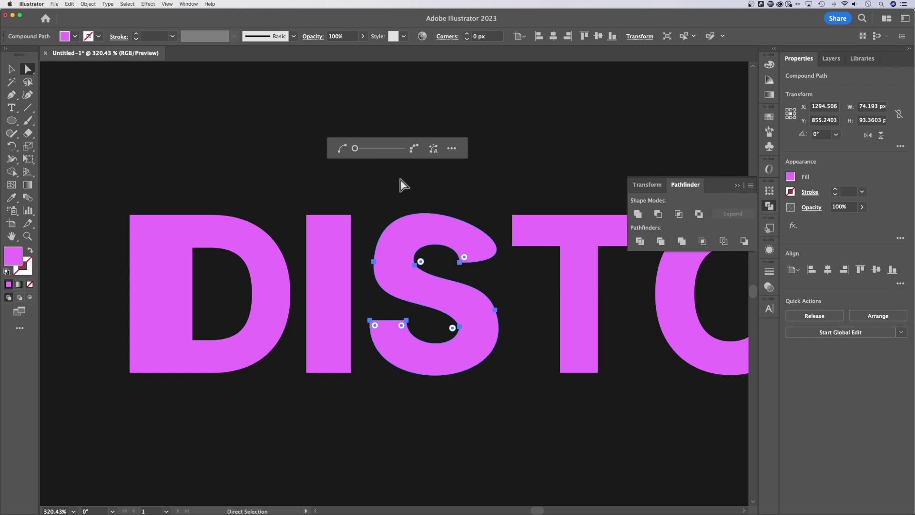
pyautogui.moveTo(367, 149); pyautogui.dragTo(388, 151)
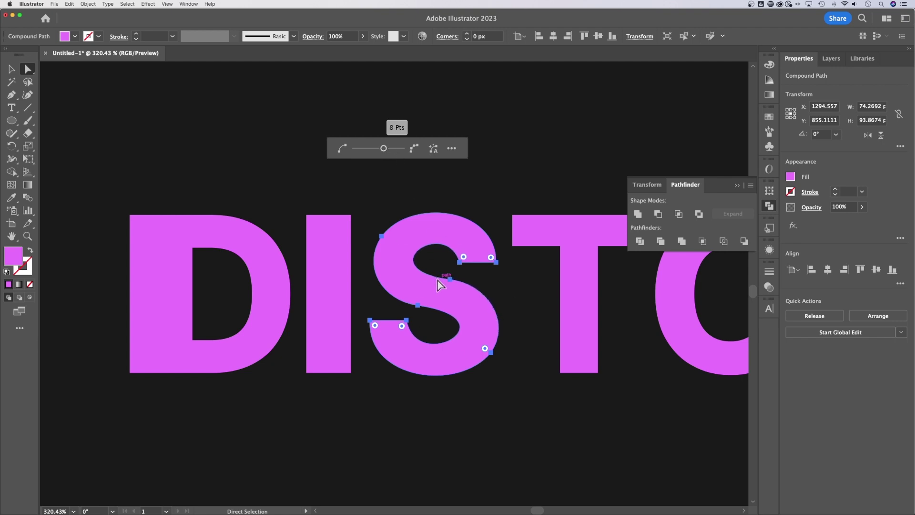
pyautogui.moveTo(395, 150); pyautogui.dragTo(398, 151)
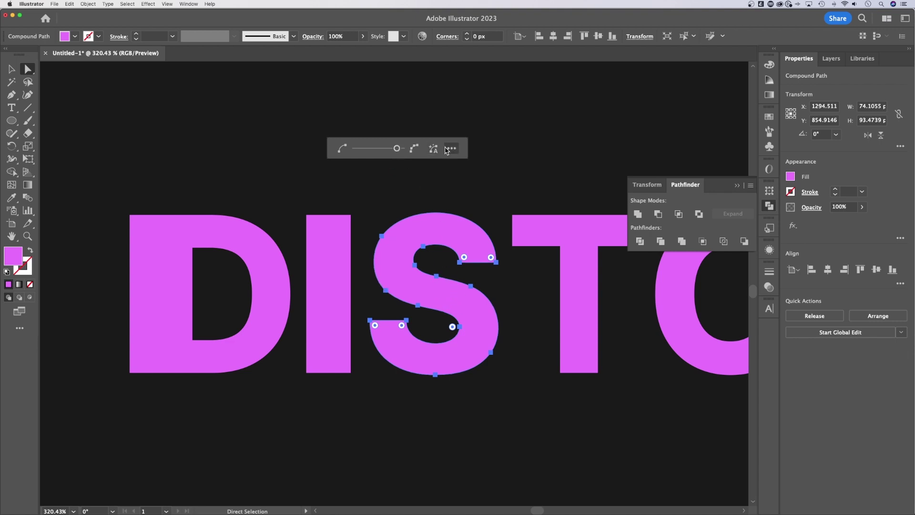
pyautogui.click(491, 167)
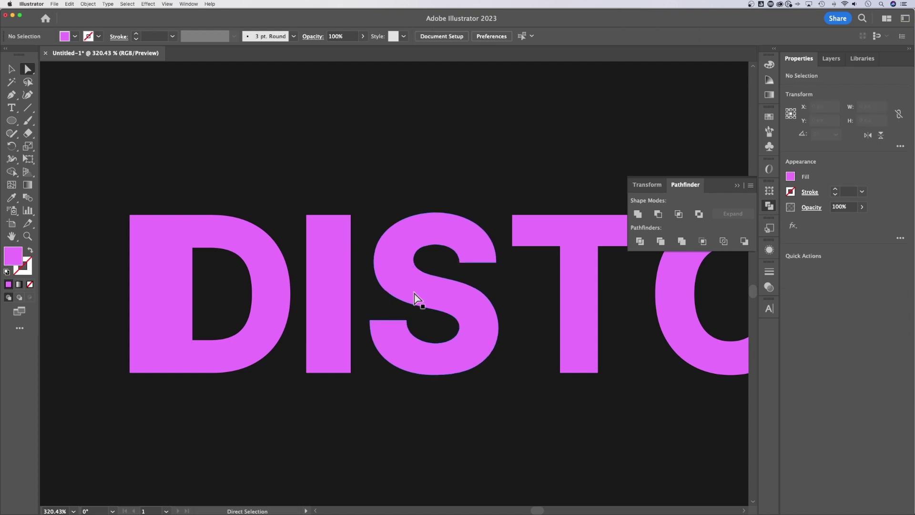
pyautogui.click(409, 265)
pyautogui.press('cmd+z')
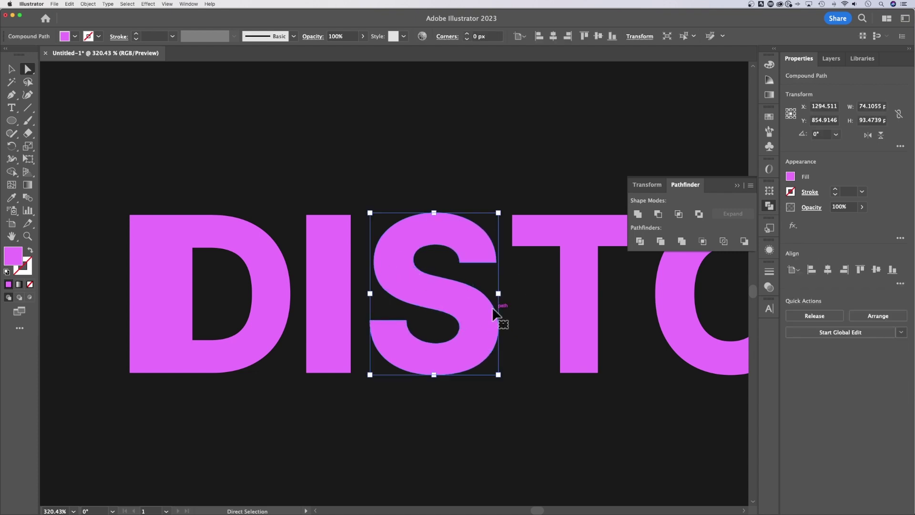
pyautogui.click(409, 281)
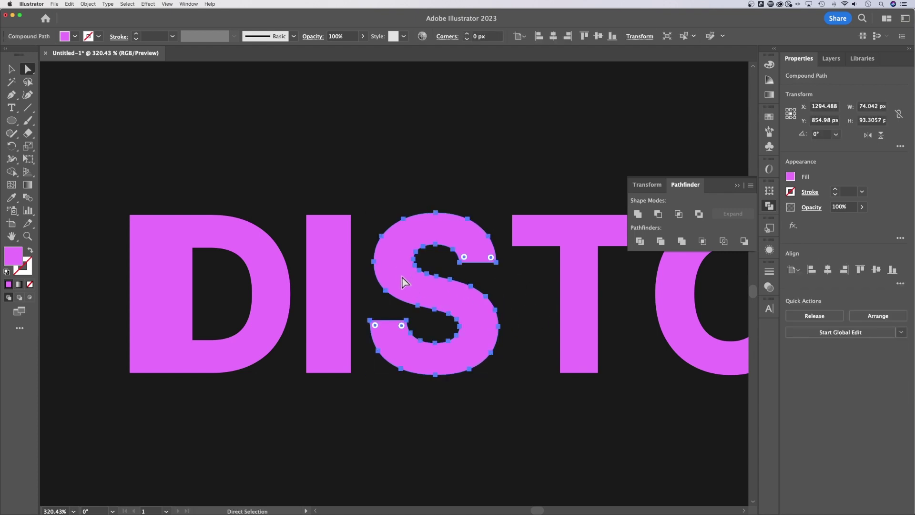
pyautogui.press('cmd+shift+z')
pyautogui.click(474, 310)
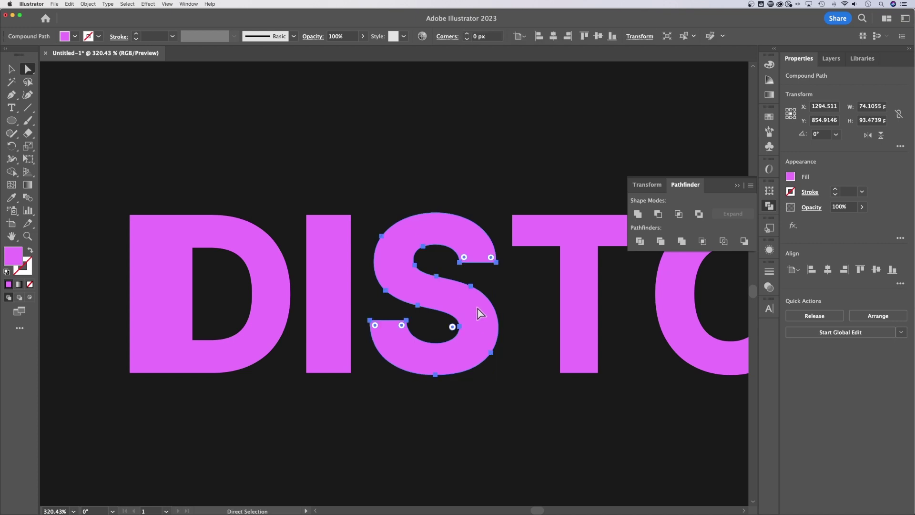
pyautogui.press('super+z')
pyautogui.click(476, 306)
pyautogui.press('super+shift+z')
pyautogui.click(476, 307)
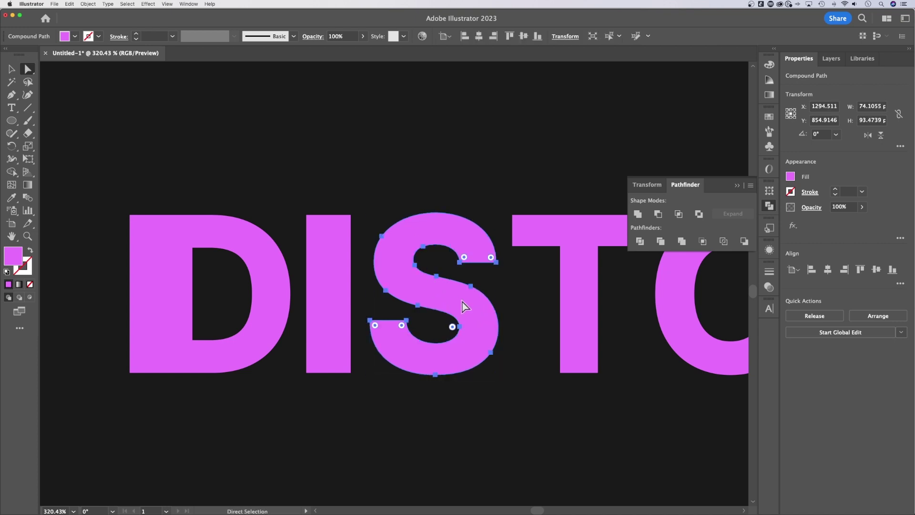
pyautogui.click(471, 171)
pyautogui.press('super+1')
pyautogui.moveTo(527, 210); pyautogui.dragTo(480, 221)
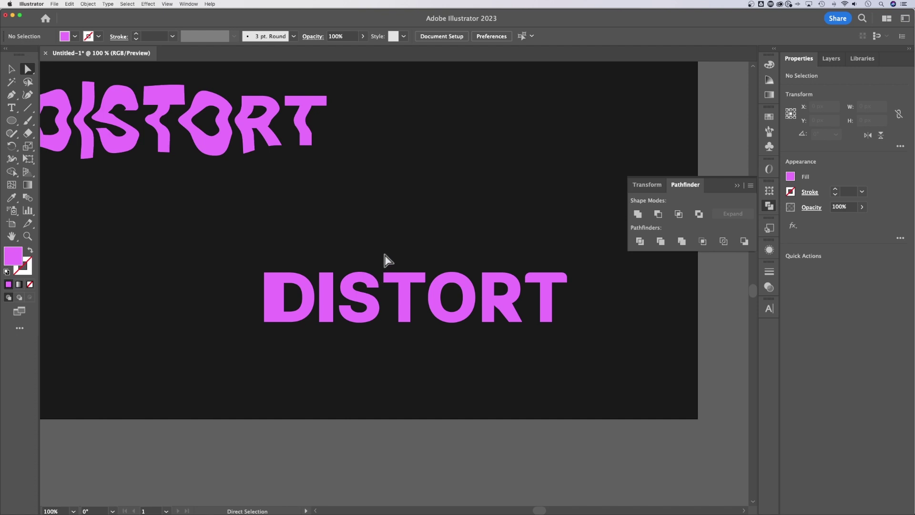
# Select the whole lower DISTORT group with the Selection tool (V) and ungroup it.
pyautogui.moveTo(338, 212); pyautogui.dragTo(370, 221)
pyautogui.click(435, 299)
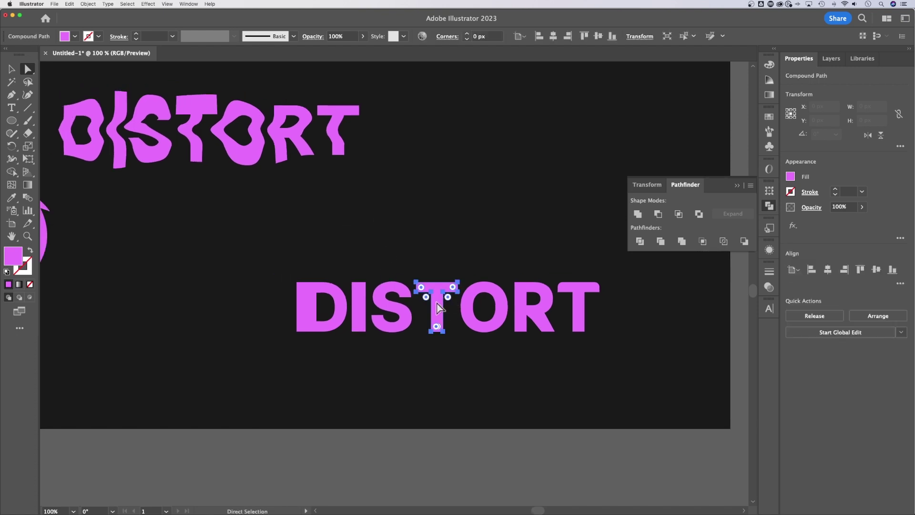
pyautogui.click(388, 305)
pyautogui.click(392, 240)
pyautogui.press('v')
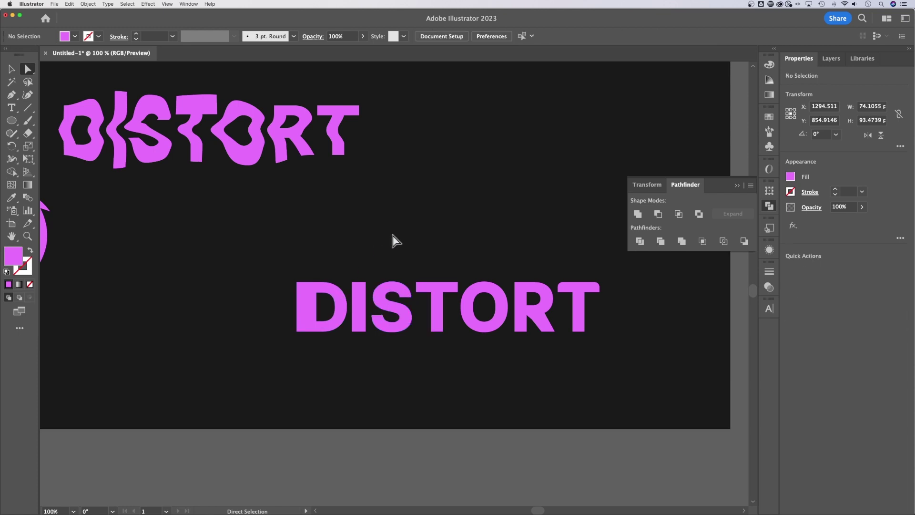
pyautogui.click(443, 301)
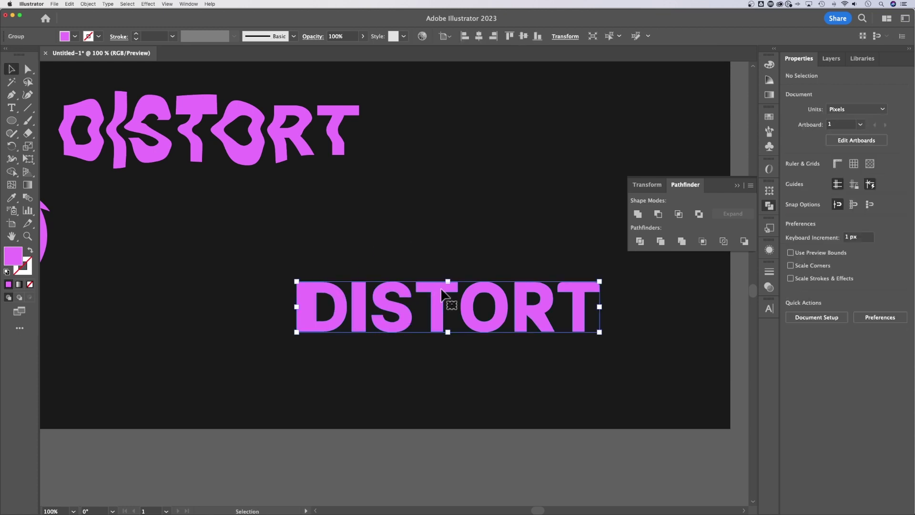
pyautogui.rightClick(436, 290)
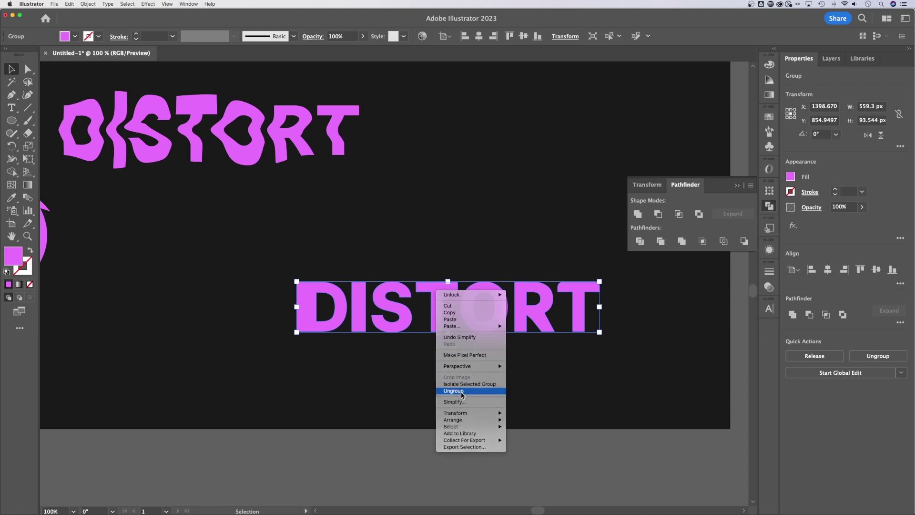
pyautogui.click(454, 390)
# Select the T, S, I and D one by one to confirm each is a separate letter.
pyautogui.click(454, 380)
pyautogui.click(439, 305)
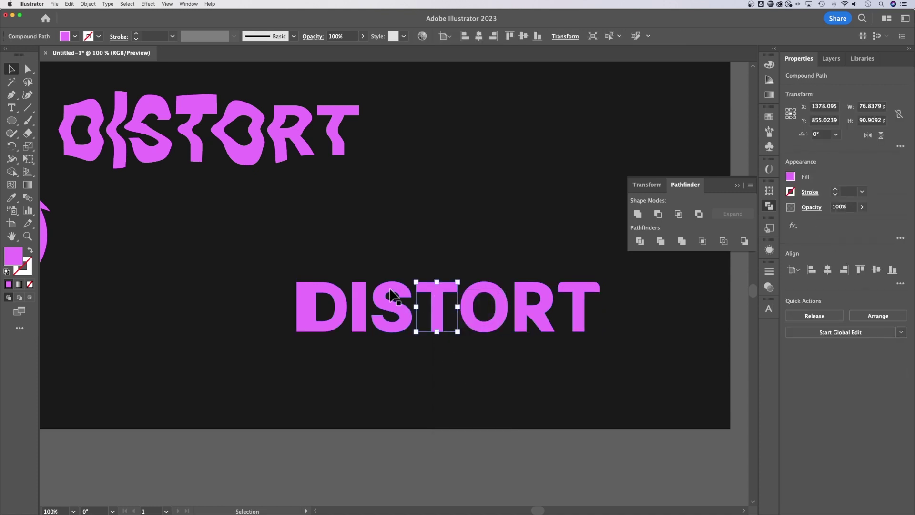
pyautogui.click(393, 306)
pyautogui.click(358, 307)
pyautogui.click(340, 304)
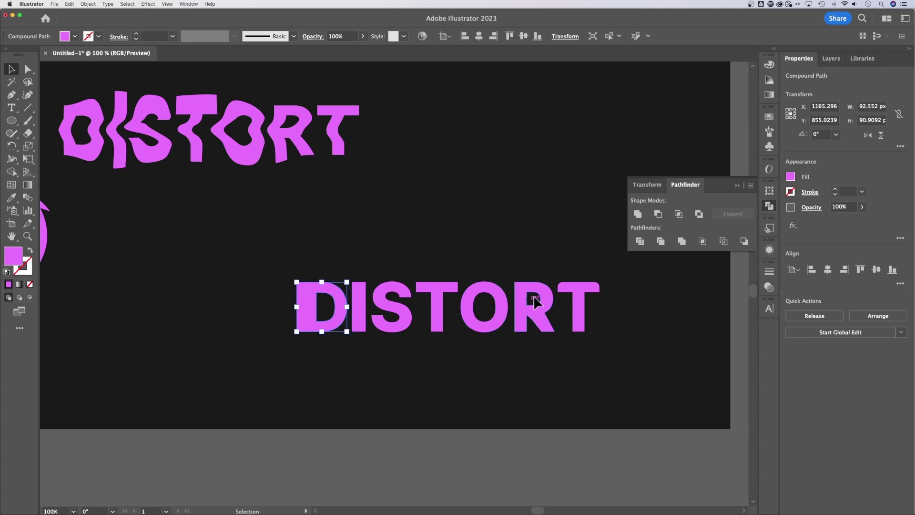
pyautogui.click(388, 245)
# Inspect the T's anchor points with Direct Selection, then select the O and deselect.
pyautogui.press('a')
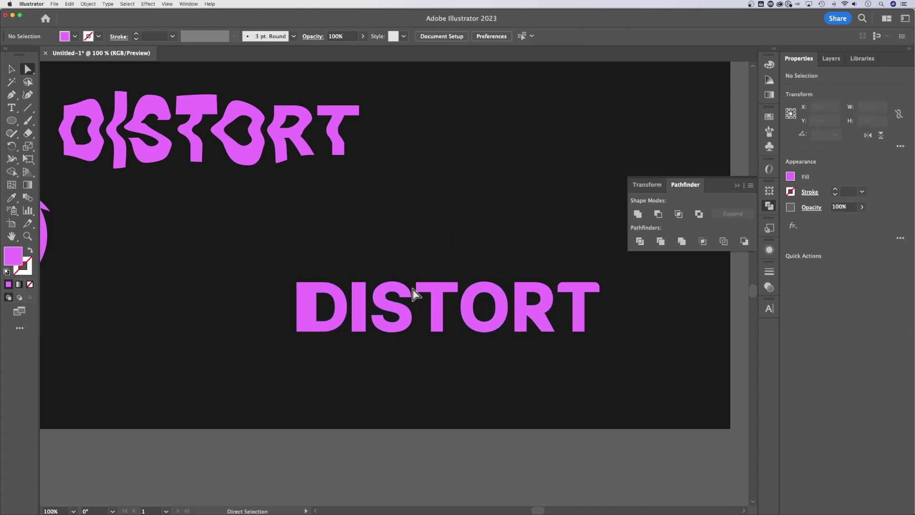
pyautogui.click(440, 298)
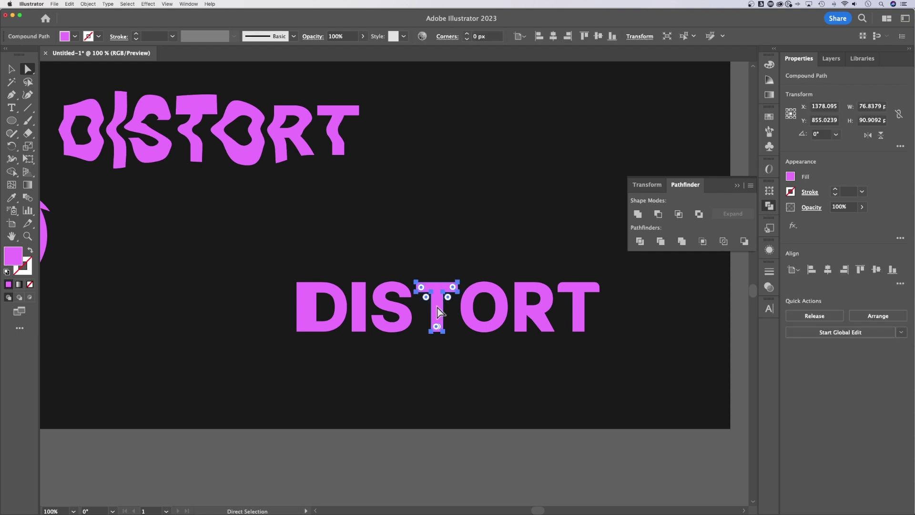
pyautogui.click(499, 224)
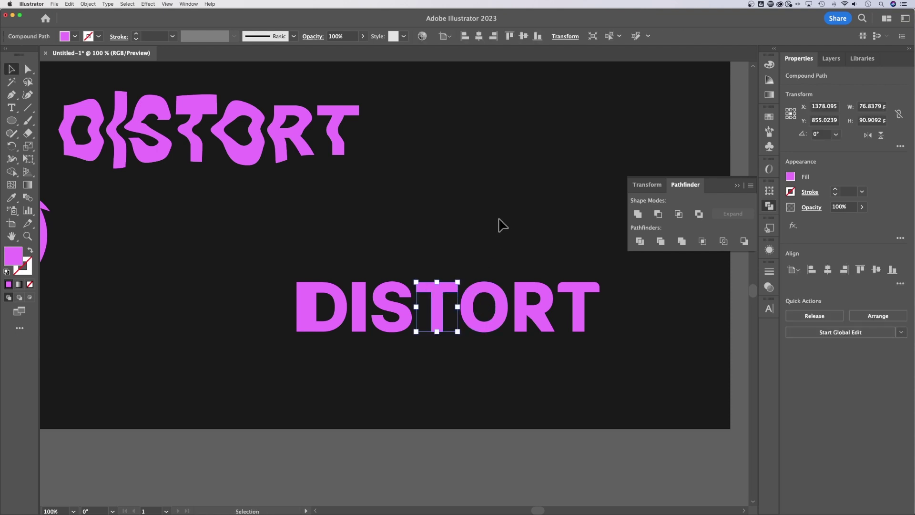
pyautogui.press('v')
pyautogui.click(475, 299)
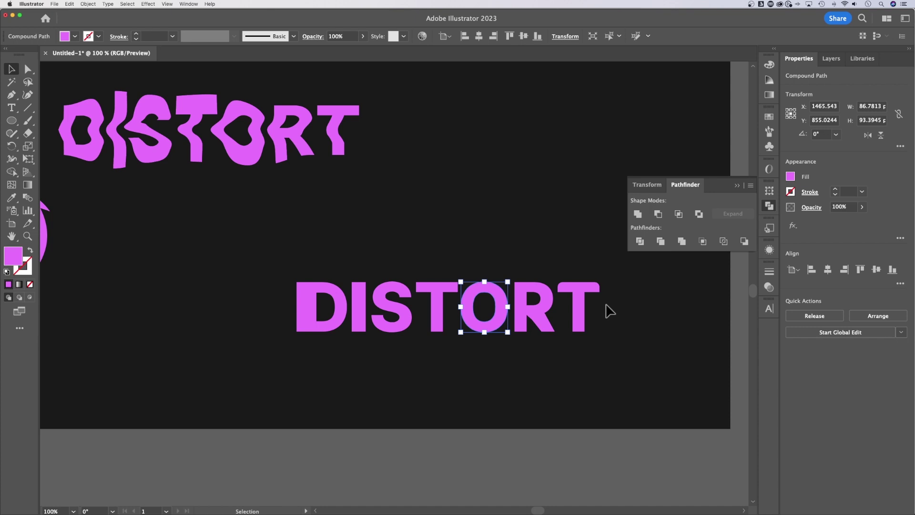
pyautogui.click(632, 358)
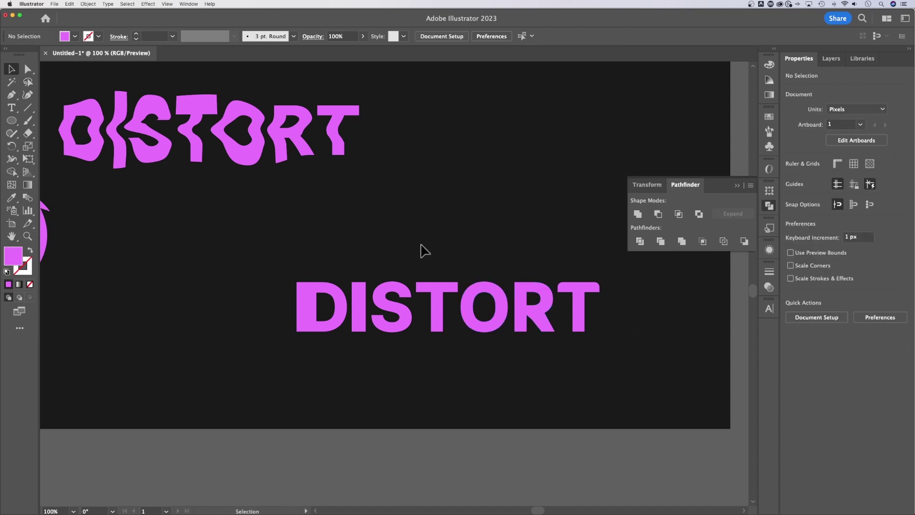
# Zoom to show the whole artboard and close the floating Transform/Pathfinder panel.
pyautogui.scroll(3, 471, 245)
pyautogui.press('super+minus')
pyautogui.press('super+minus')
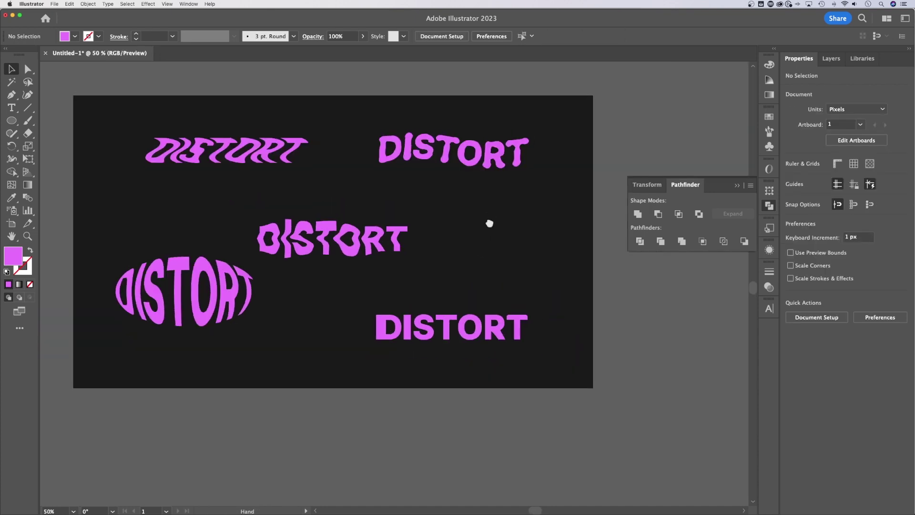
pyautogui.scroll(1, 505, 240)
pyautogui.press('super+equal')
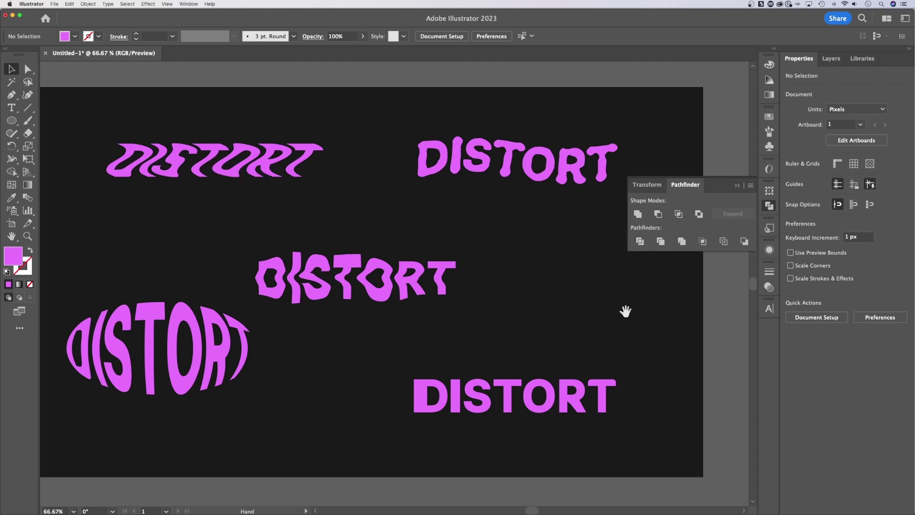
pyautogui.click(739, 187)
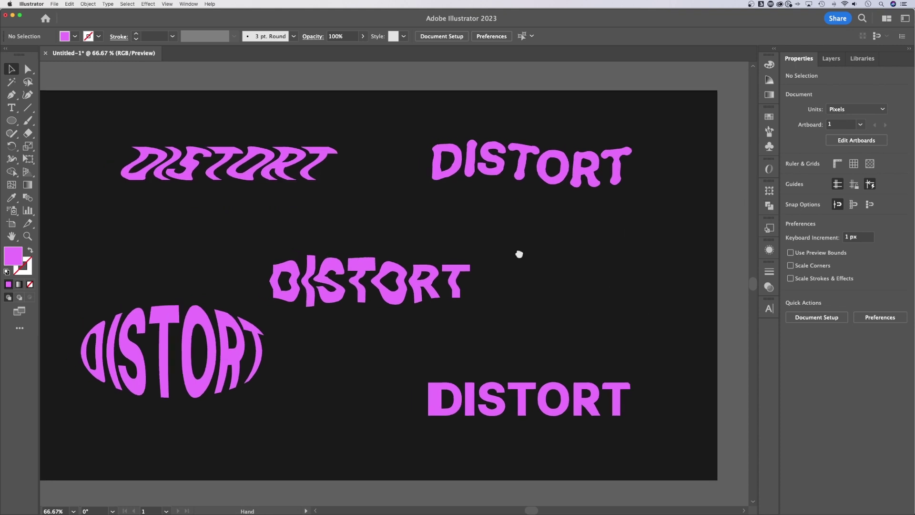
# Marquee-select the bottom DISTORT, then click empty canvas to deselect it.
pyautogui.hscroll(-1, 510, 243)
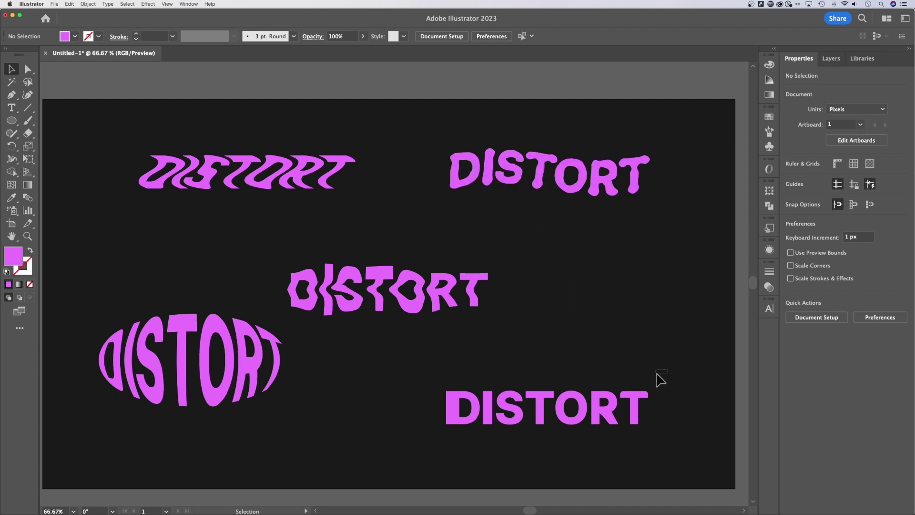
pyautogui.moveTo(658, 378); pyautogui.dragTo(437, 446)
pyautogui.click(380, 433)
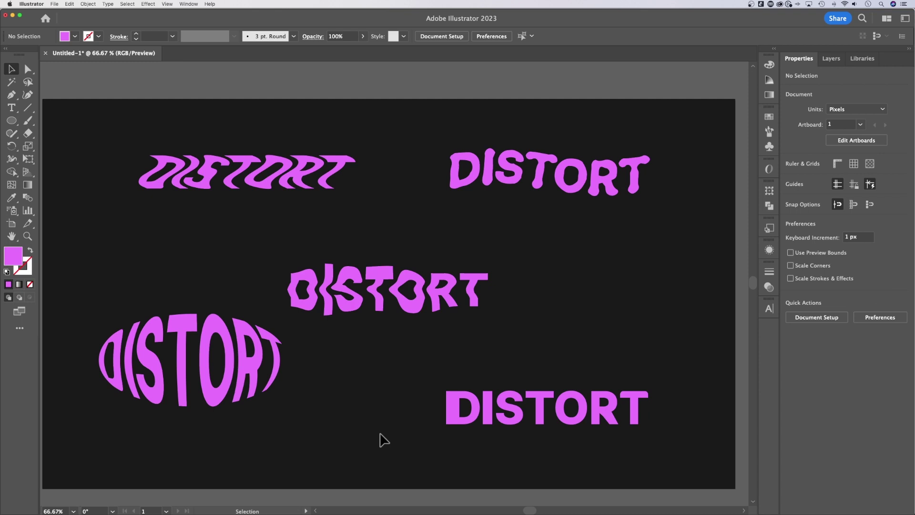